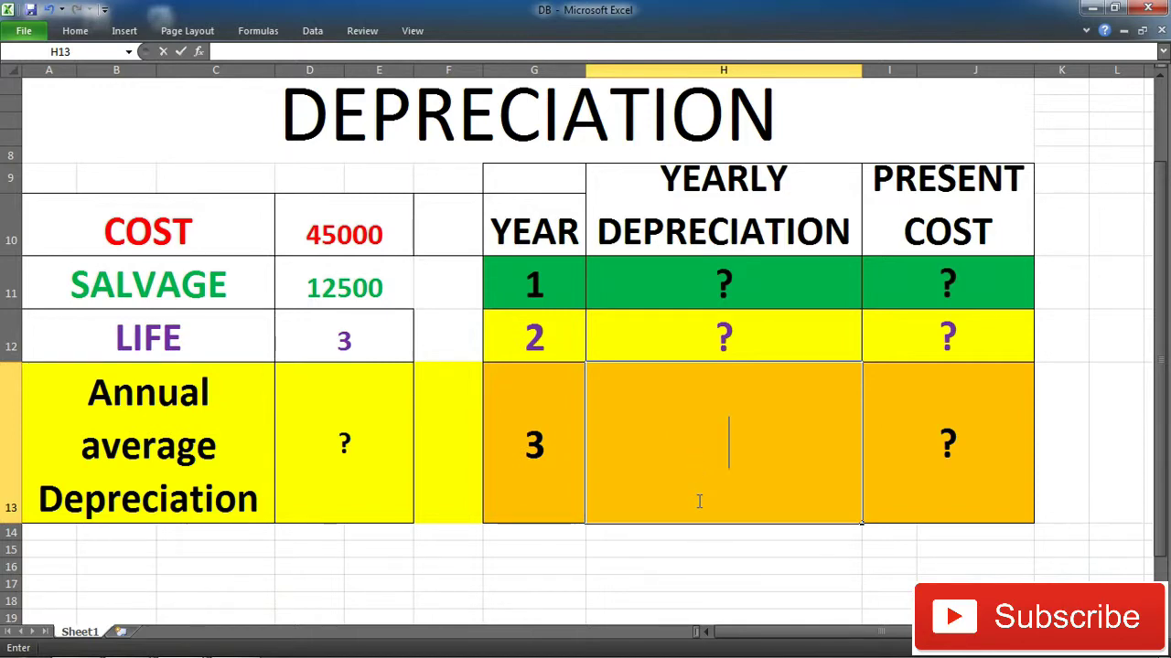
Step: Enter a '?' placeholder in H13 and reselect the cell
type("?")
key("shift+Home")
left_click(712, 546)
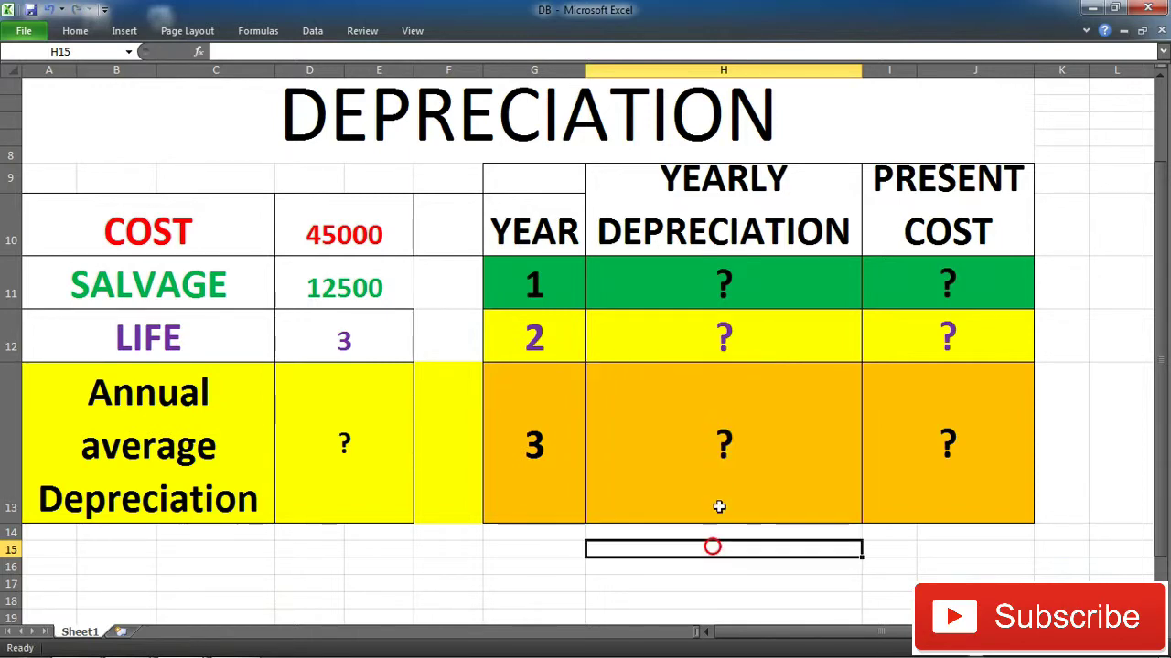
left_click(720, 475)
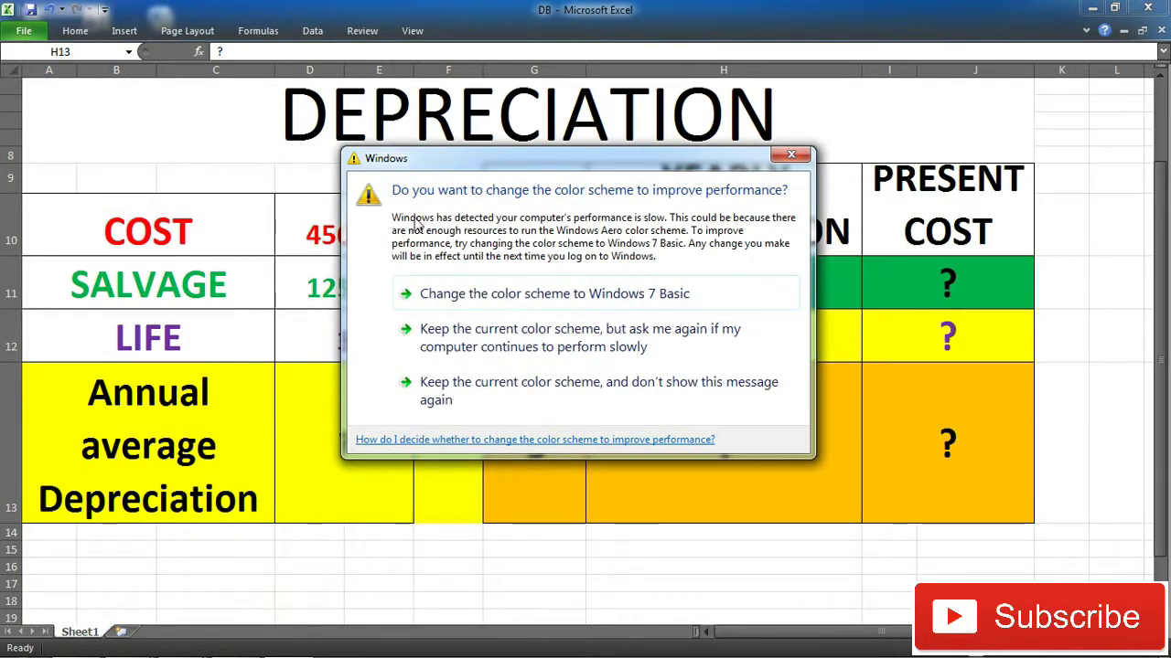
Step: Close the colour-scheme prompt twice while selecting the input cells D11, D12 and D13
left_click(791, 154)
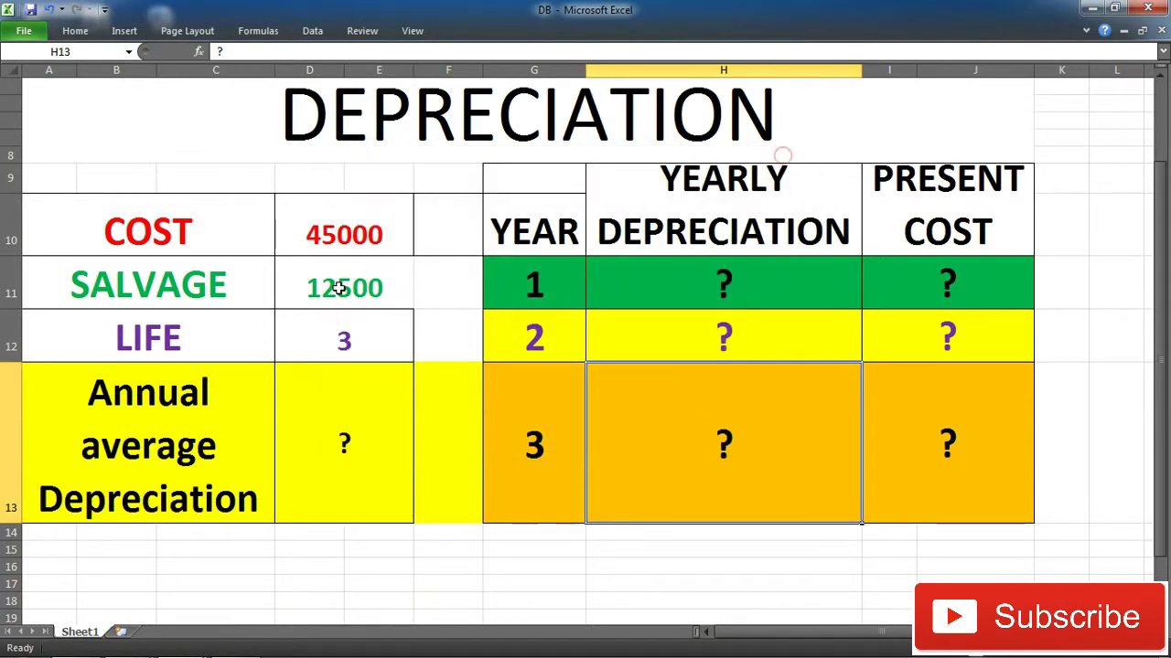
left_click(340, 289)
left_click(382, 340)
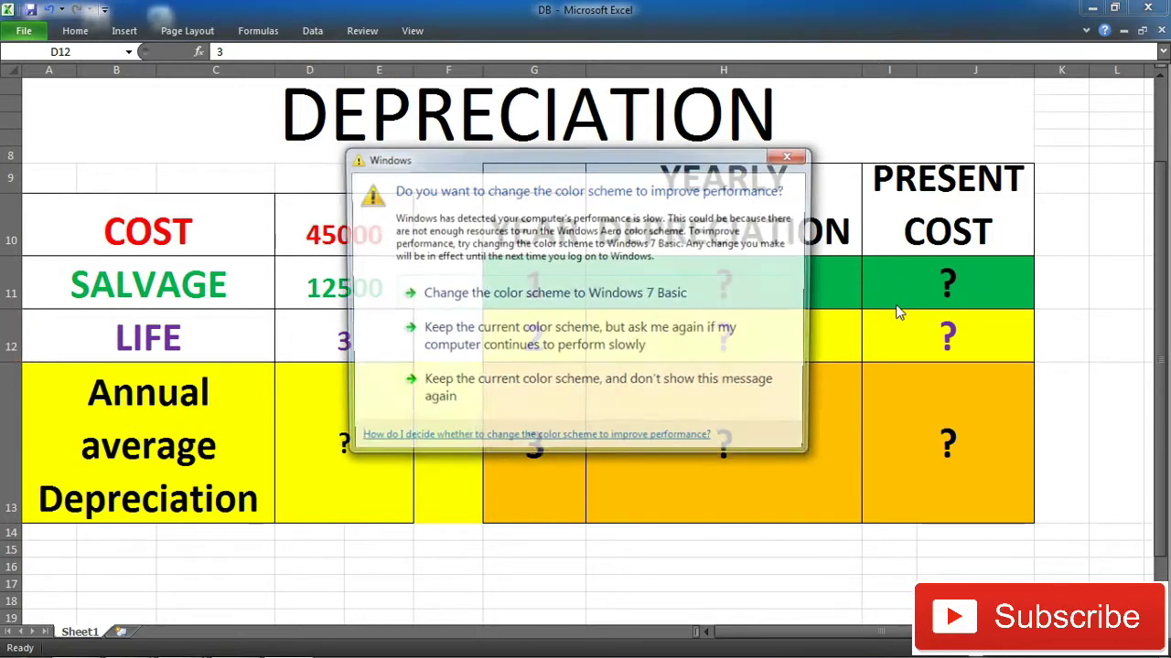
left_click(794, 153)
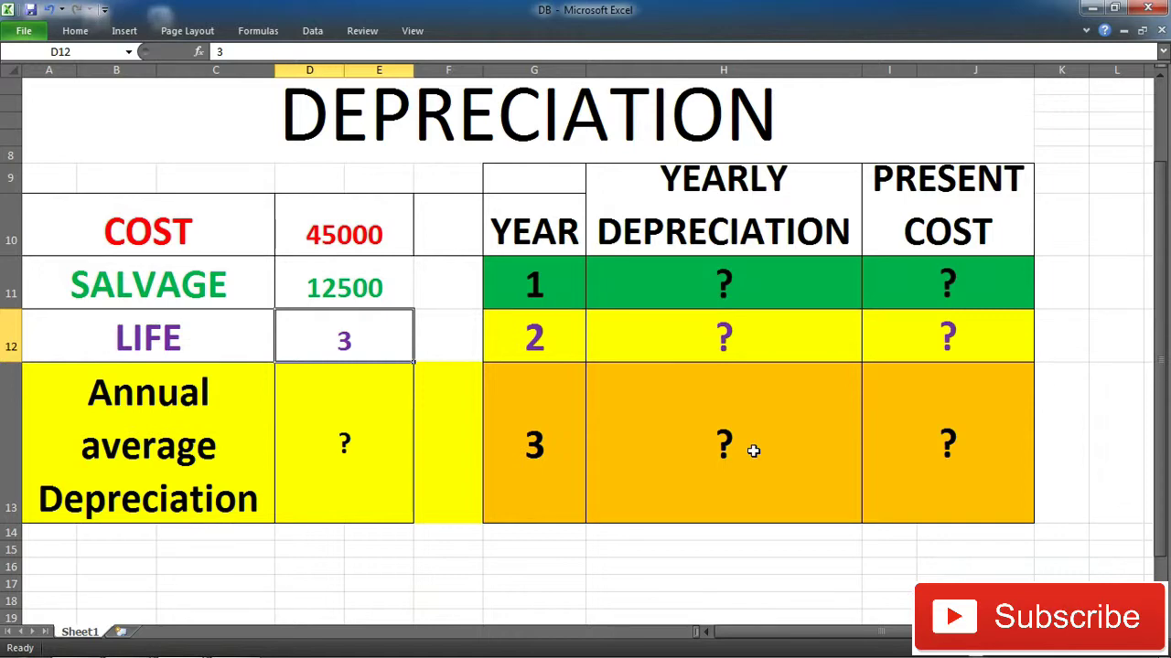
left_click(309, 442)
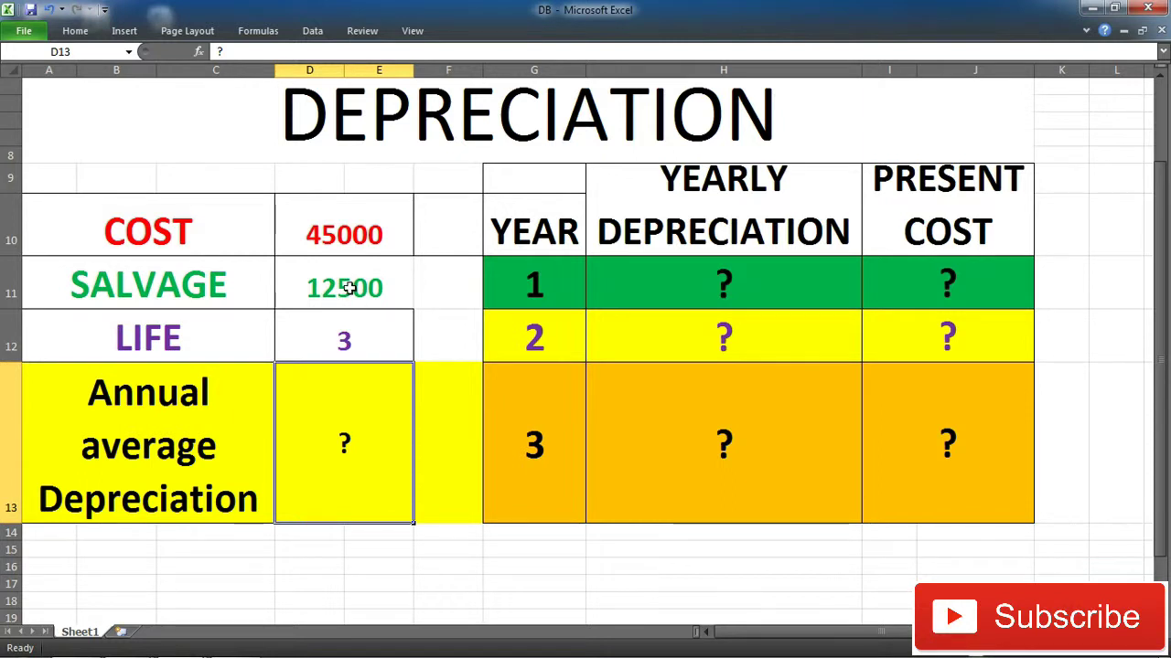
Step: Begin an =SLN formula in D13, dismissing the spelling-check message that popped up
left_click(350, 288)
left_click(356, 444)
type("=")
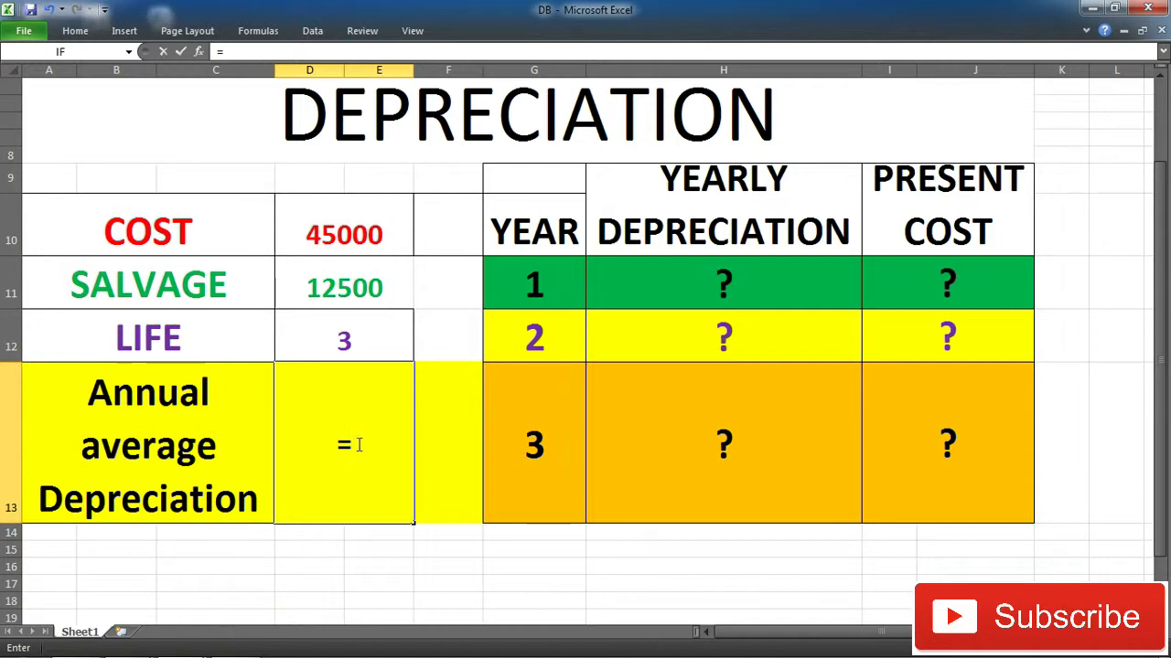
type("S")
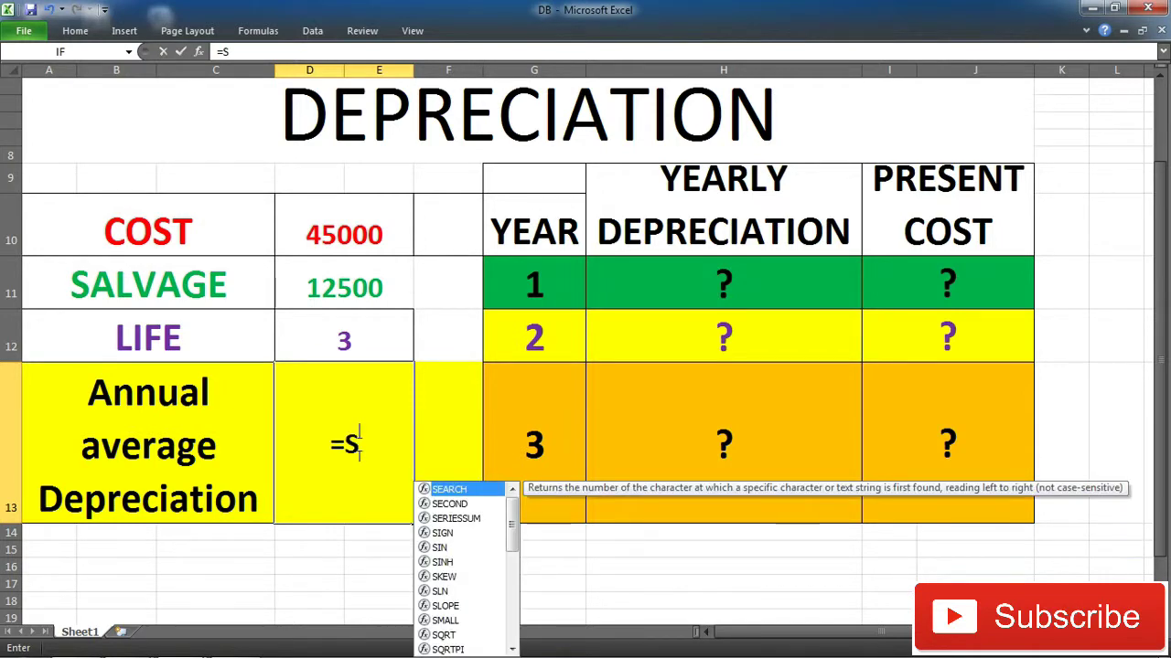
type("LN")
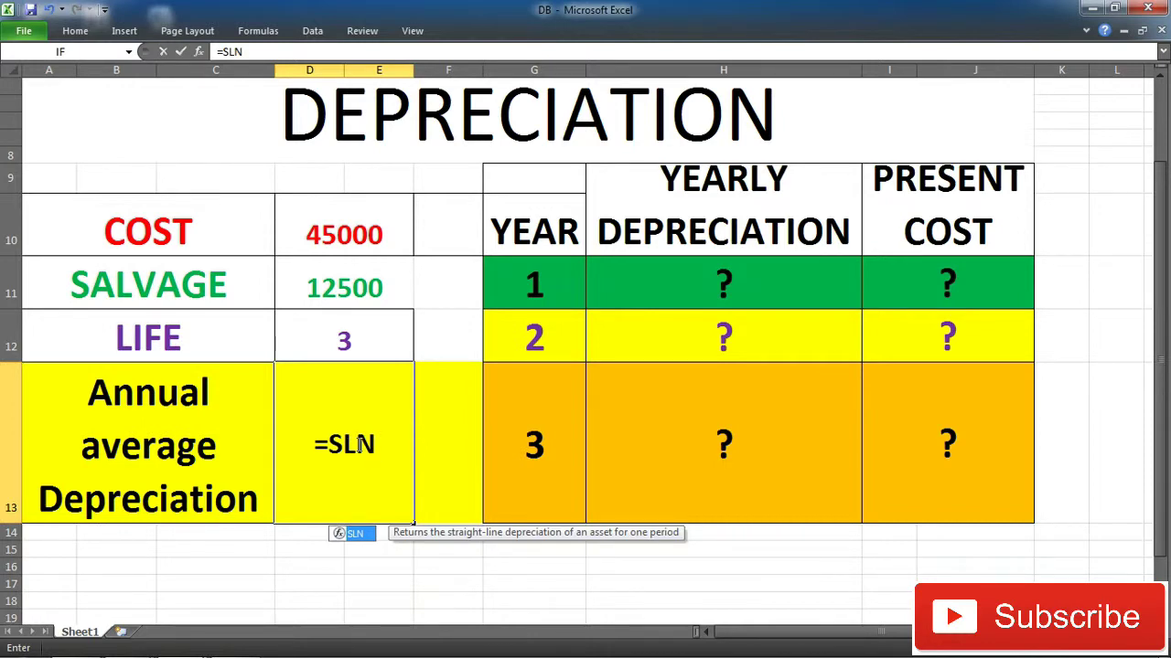
key("F7")
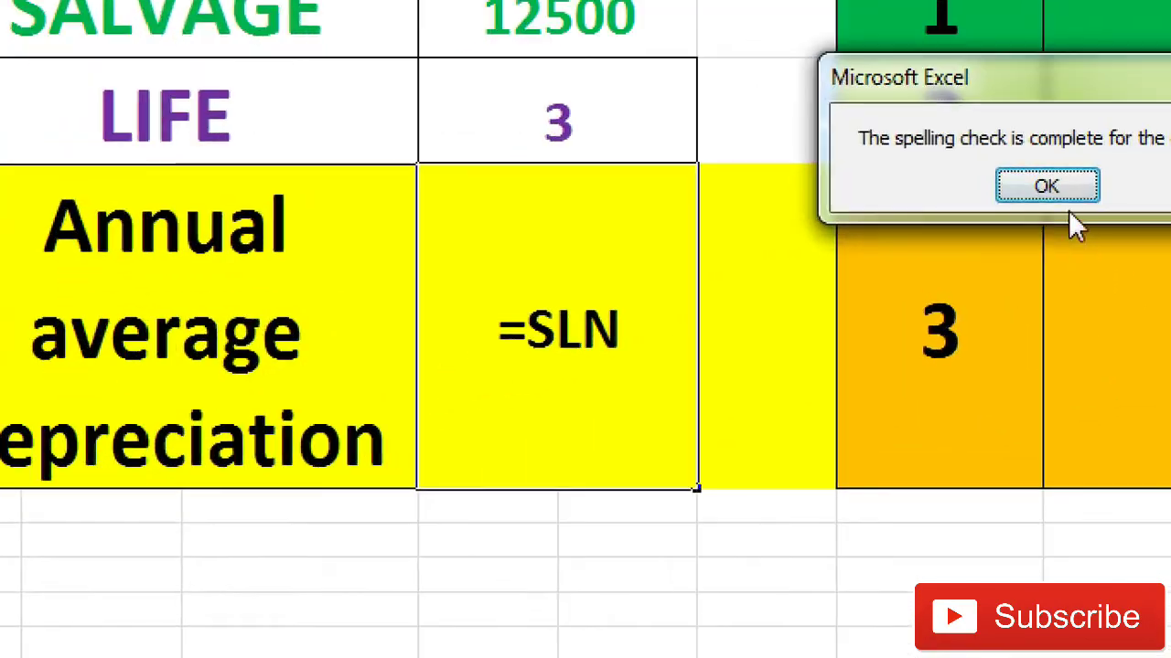
left_click(1052, 186)
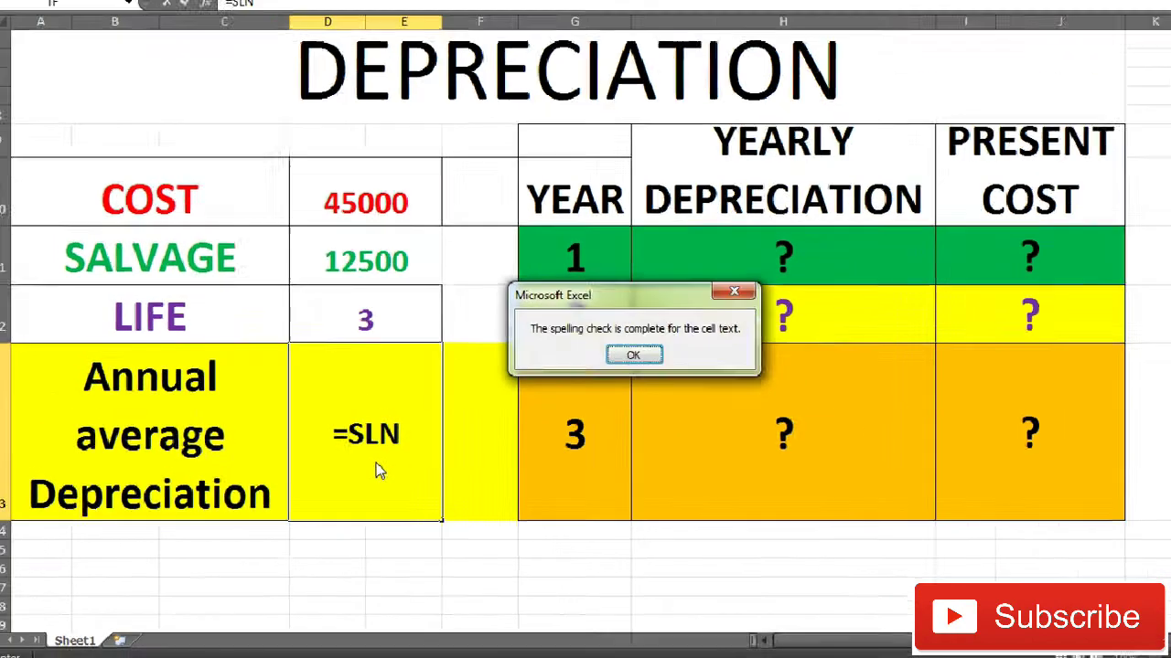
left_click(591, 370)
left_click(381, 449)
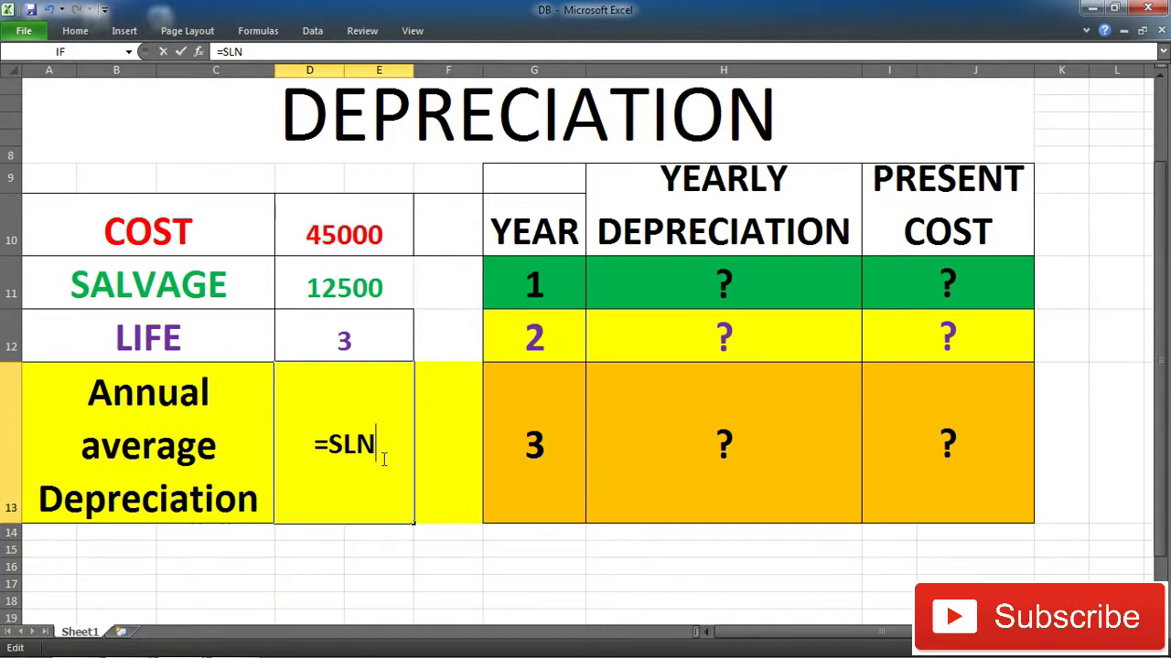
Step: Complete D13 as =SLN(D10,D11,D12), giving 10,833.33
type("(")
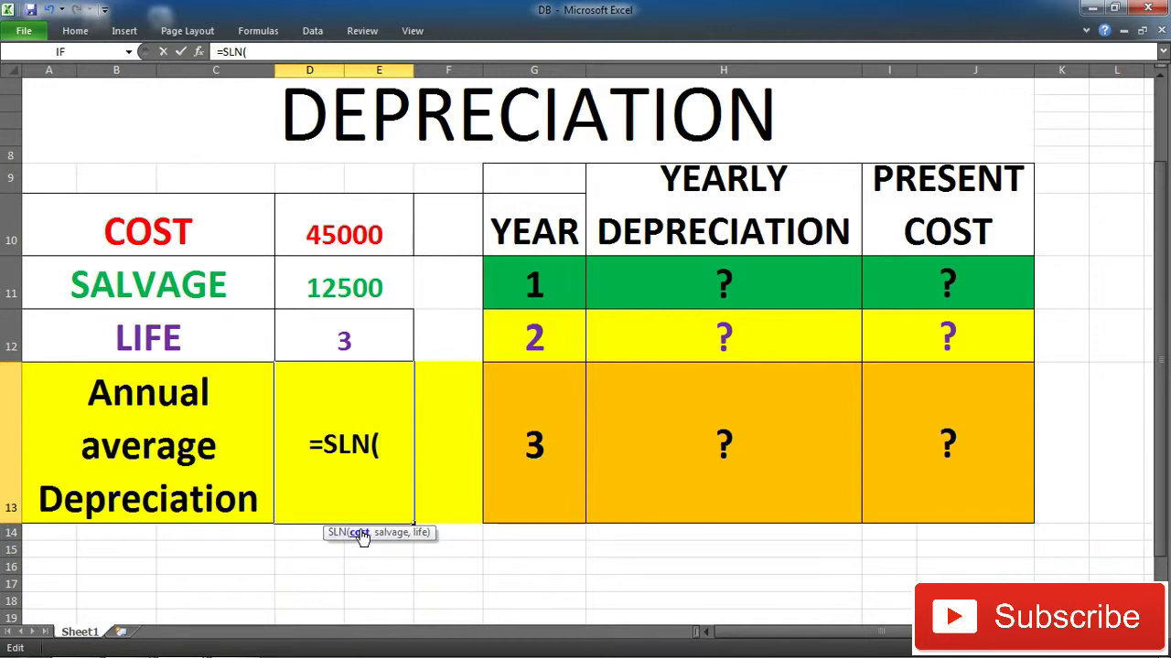
left_click(348, 235)
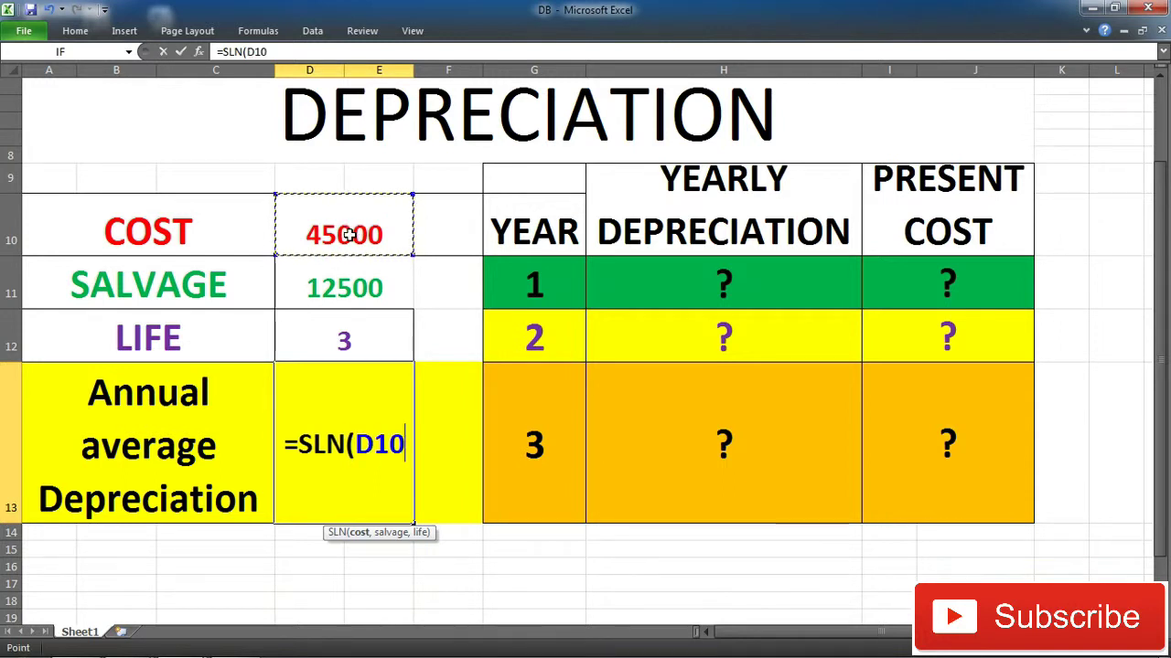
type(",")
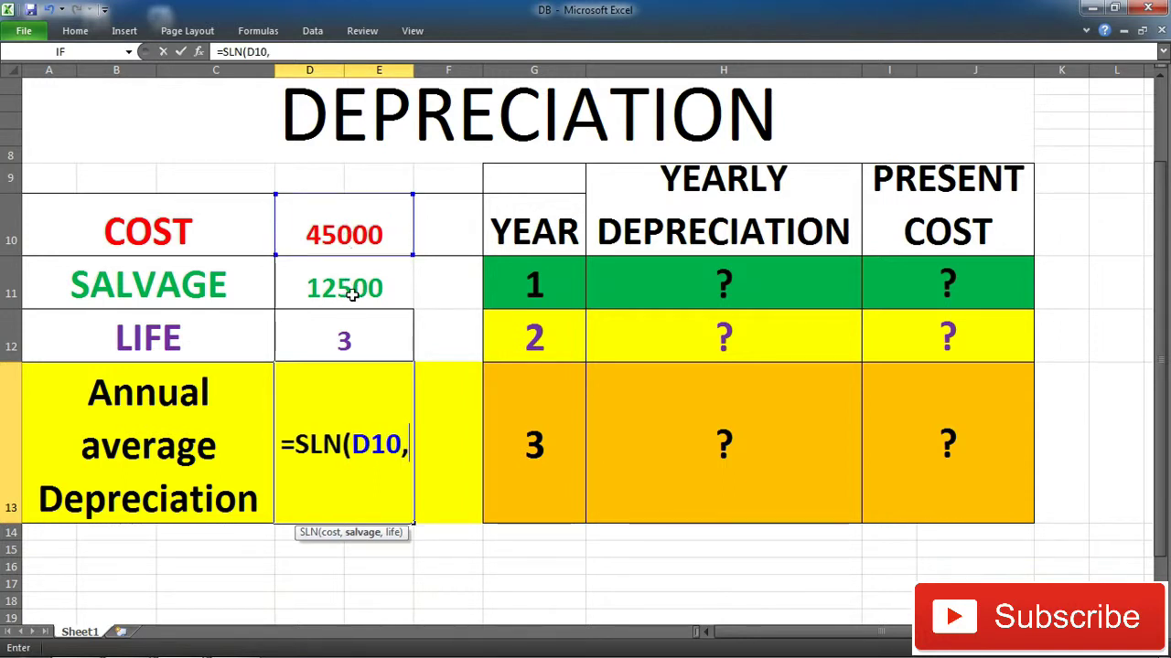
left_click(352, 298)
type(",")
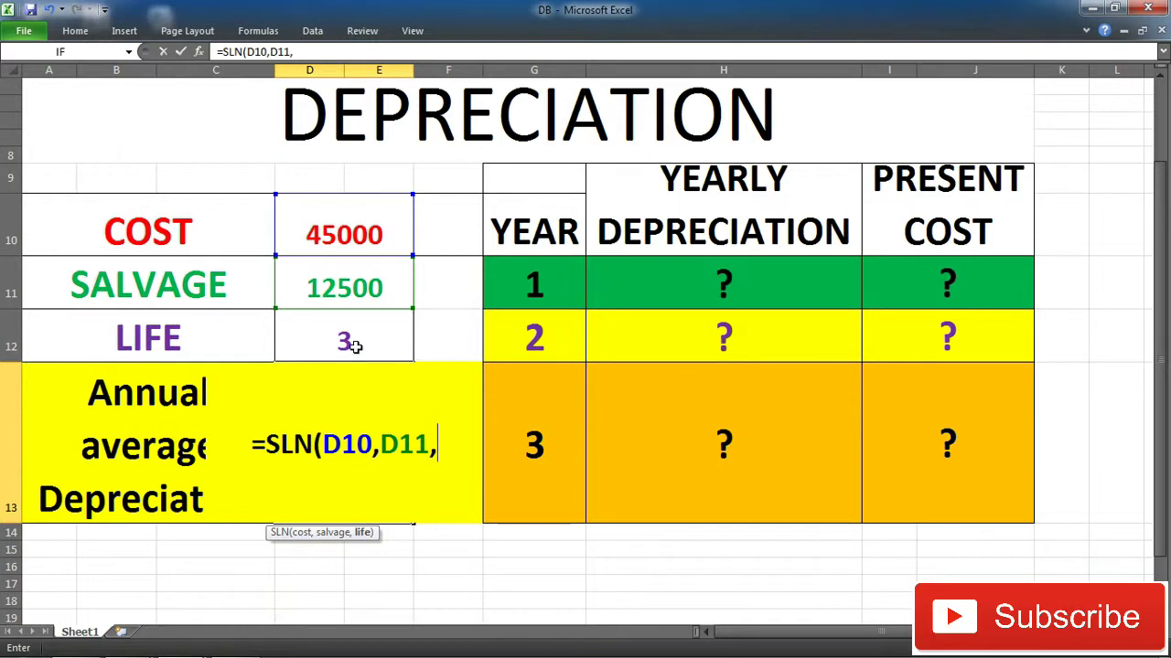
left_click(355, 349)
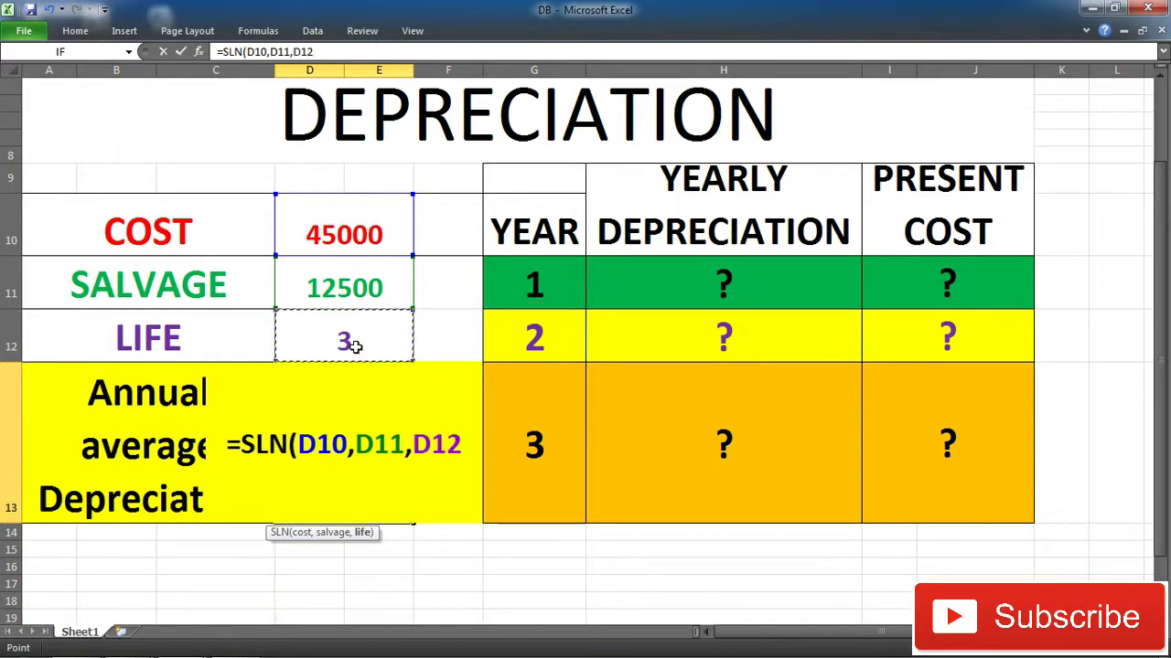
type(")")
key("Return")
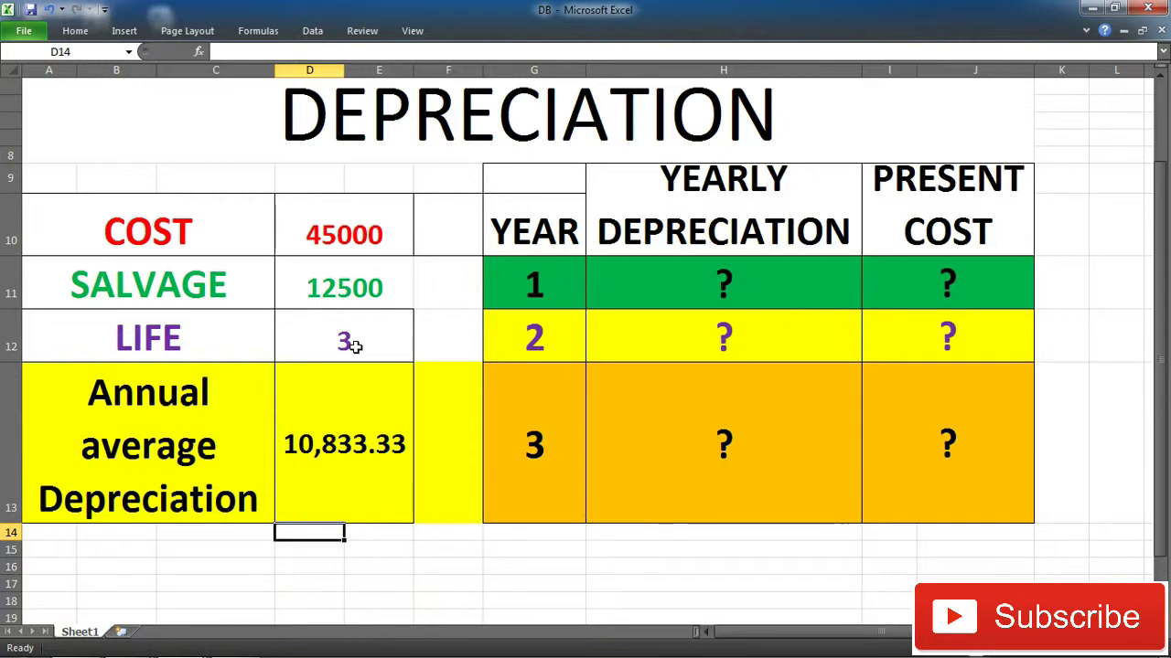
Step: Clear D13, retype =SLN and bring up its empty Function Arguments dialog, moved upward
left_click(342, 412)
key("Delete")
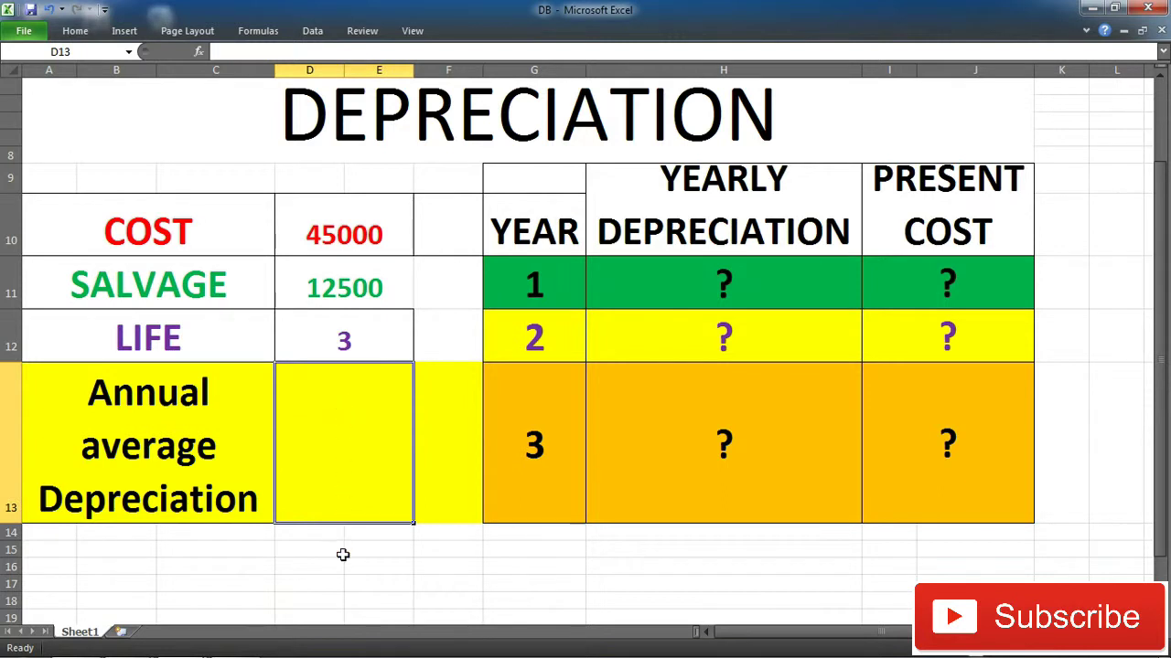
left_click(342, 555)
left_click(328, 442)
type("=")
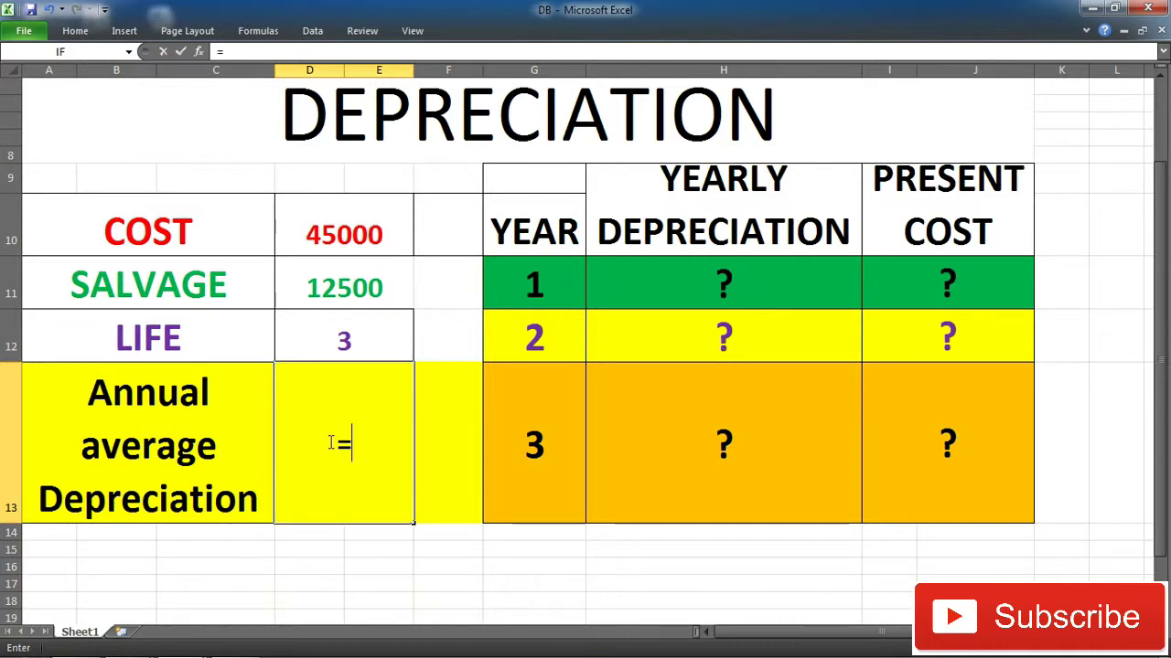
type("SLN")
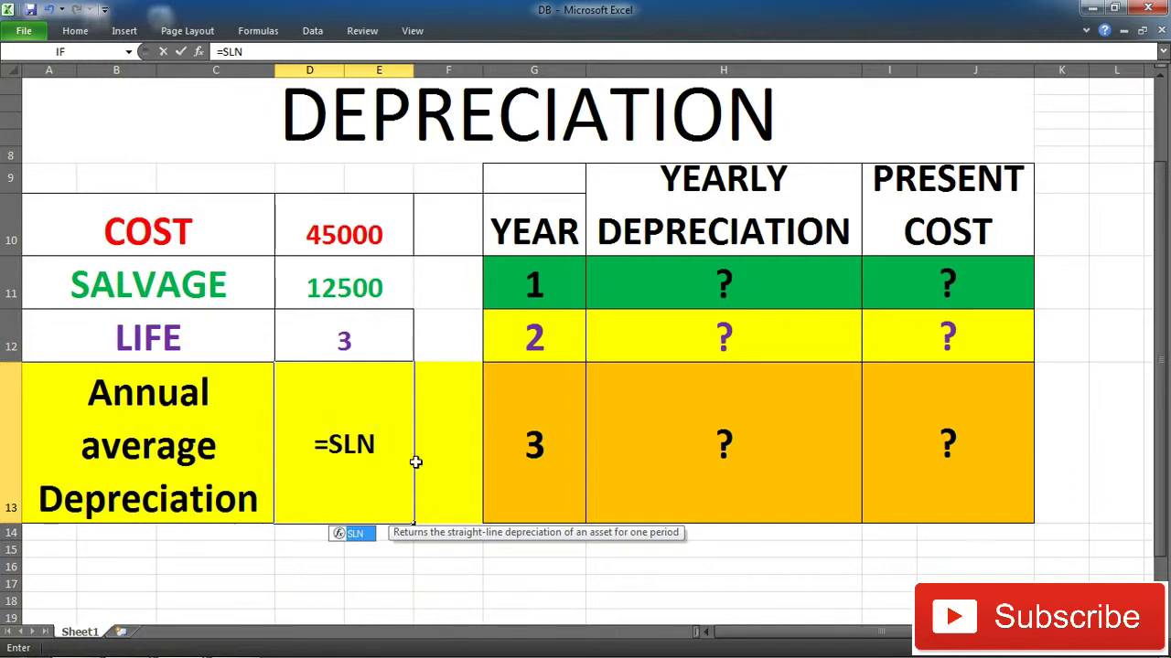
key("ctrl+a")
mouse_move(499, 399)
left_mouse_down()
mouse_move(544, 218)
mouse_move(539, 158)
left_mouse_up()
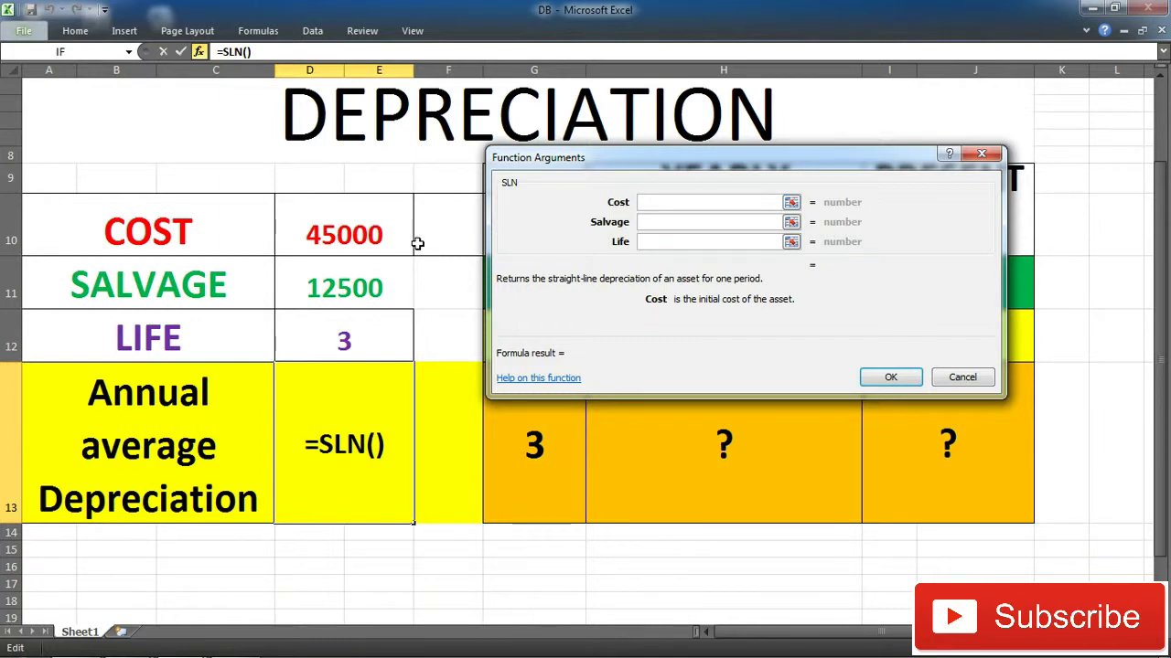
Step: Pick D10, D11 and D12 as SLN arguments, then cancel, leaving D13 empty
left_click(348, 227)
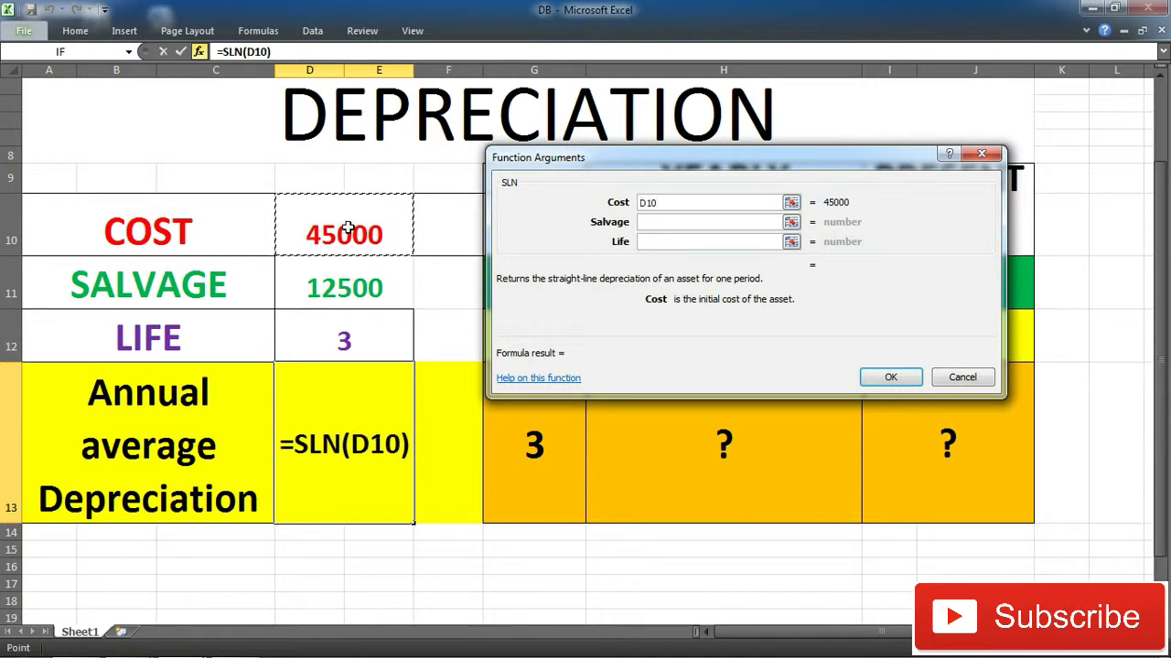
left_click(688, 222)
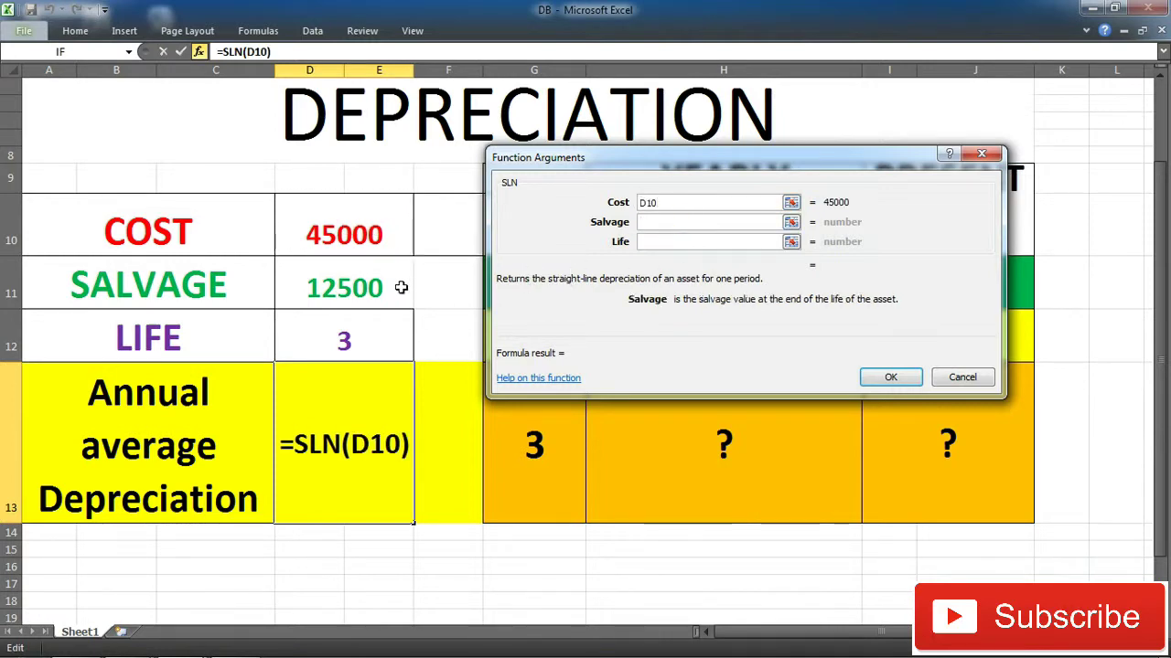
left_click(359, 284)
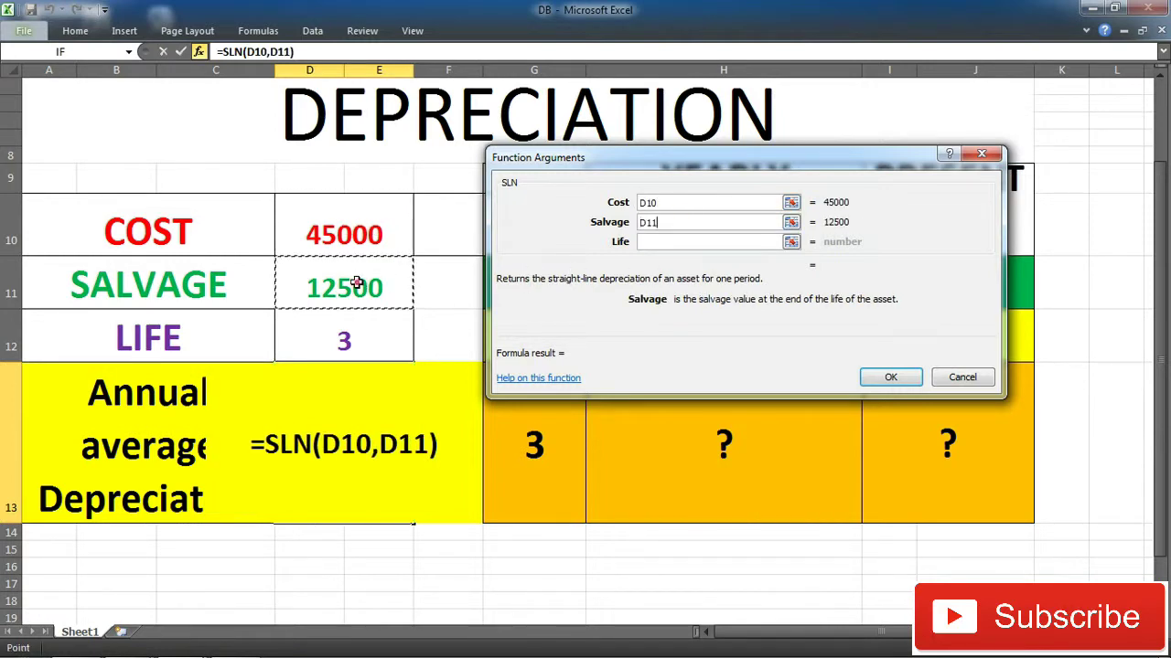
left_click(727, 244)
left_click(395, 339)
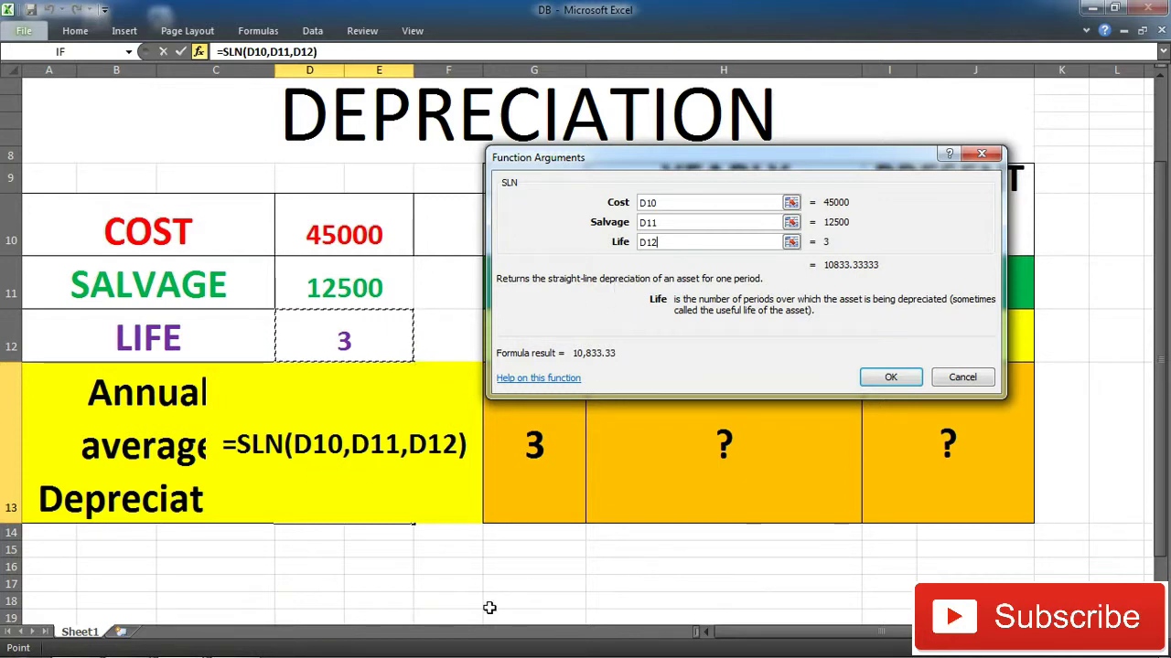
left_click(951, 378)
Step: Re-enter =SLN(D10,D11,D12) in D13 through the argument form, showing 10,833.33
type("=S")
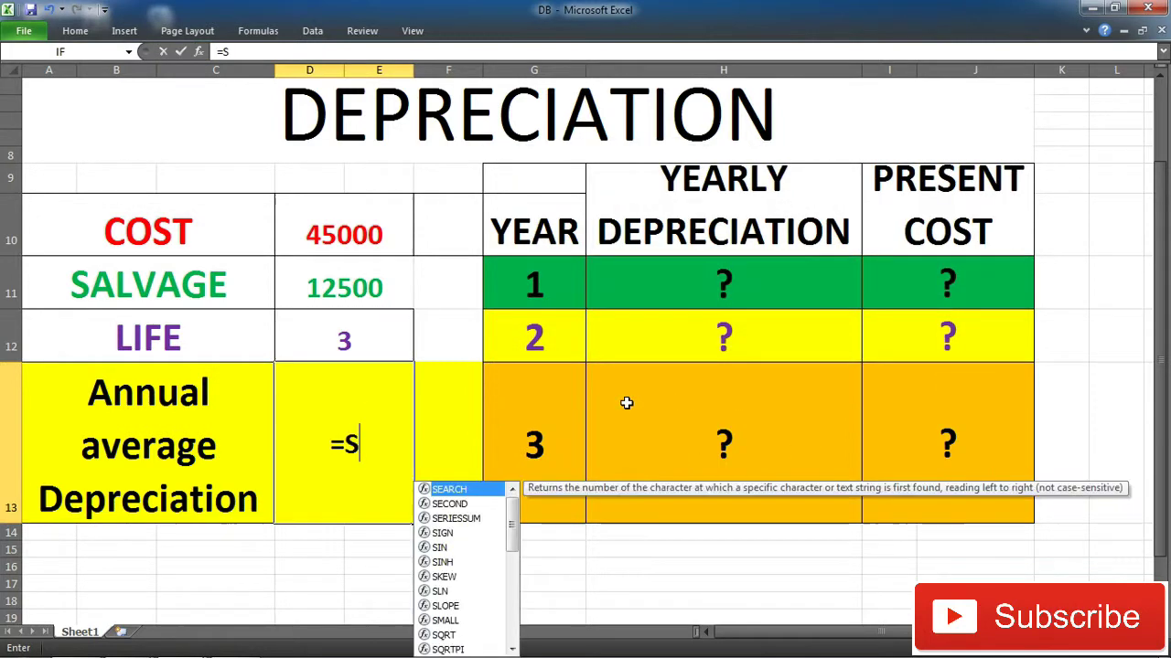
type("LN")
key("ctrl+a")
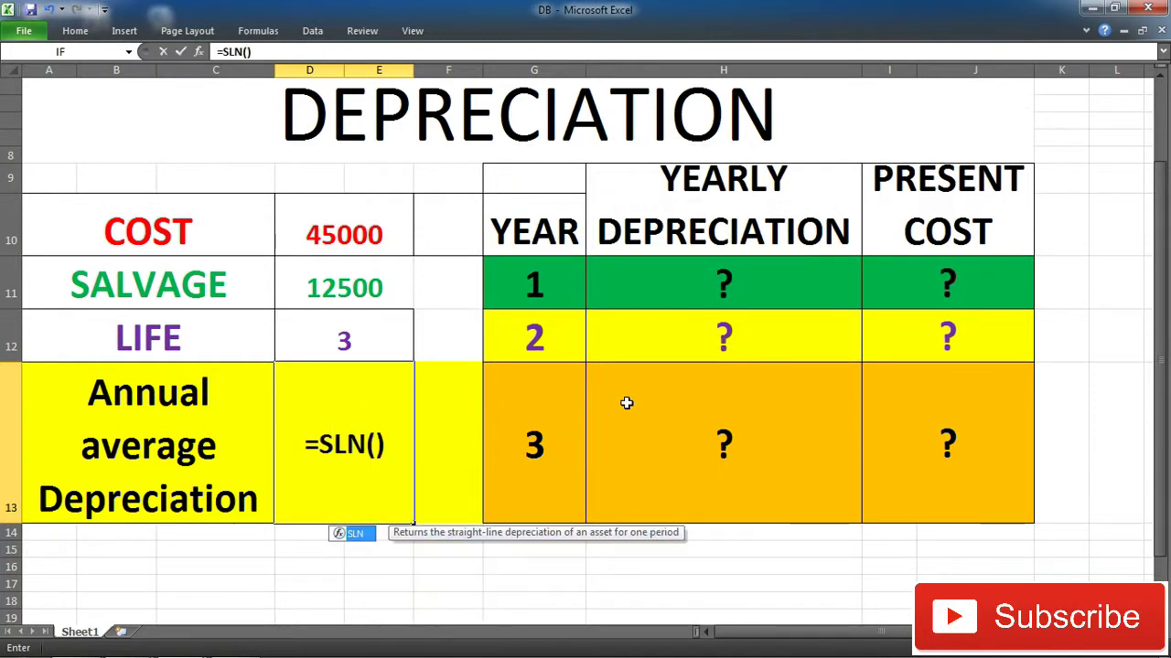
left_click(334, 237)
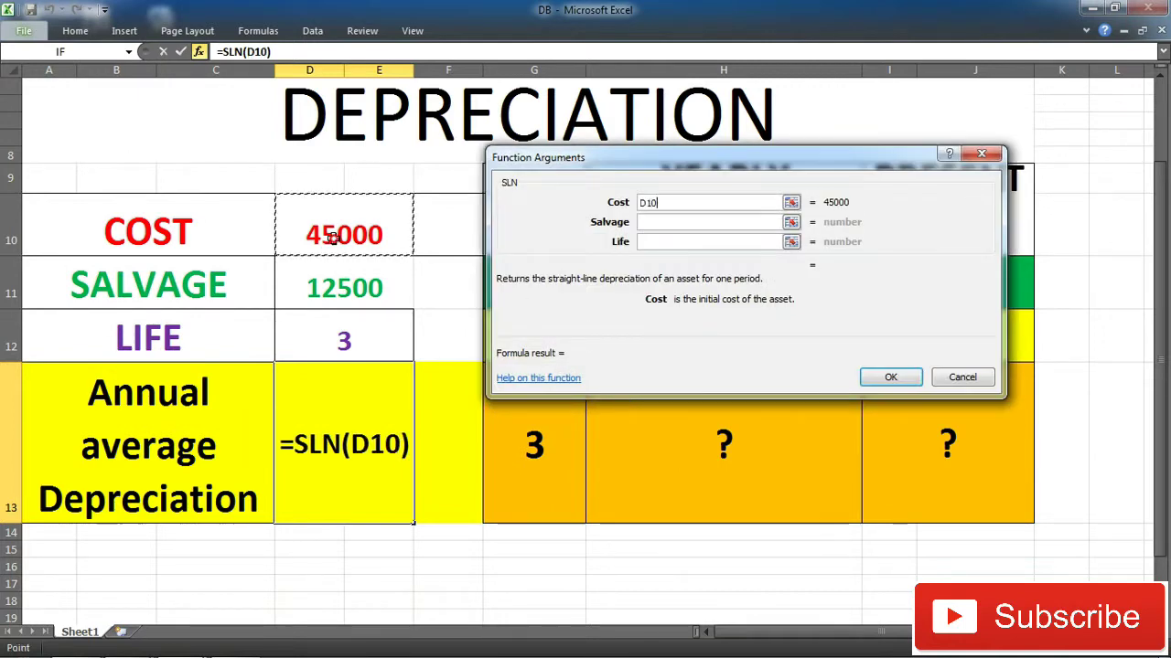
key("Tab")
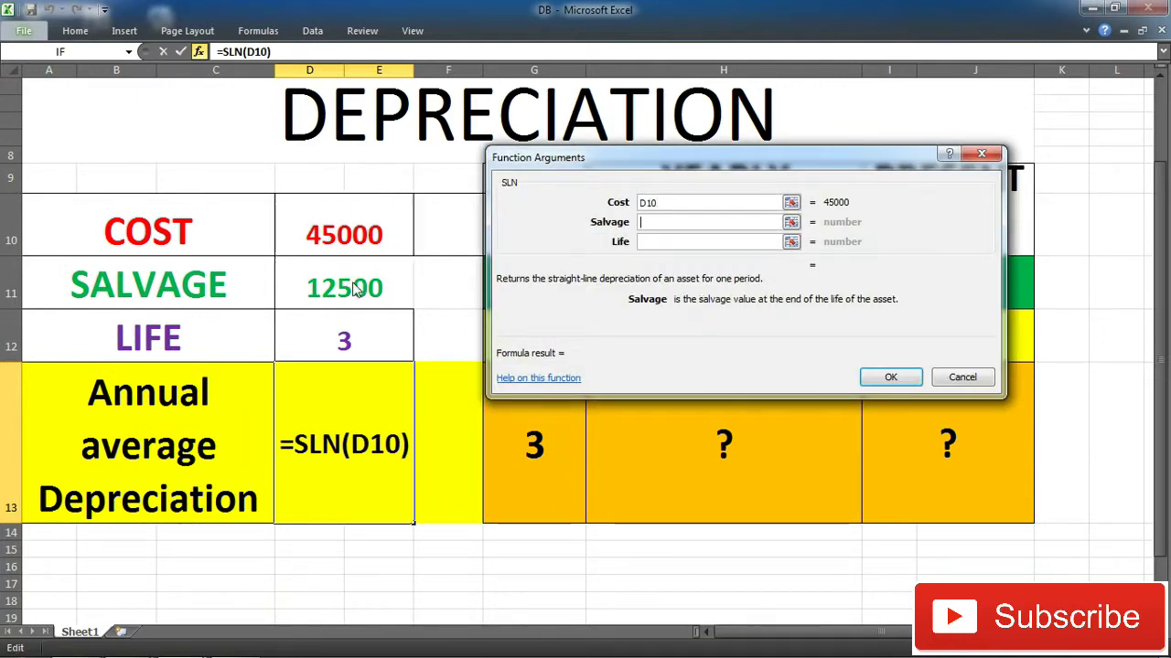
left_click(357, 293)
key("Tab")
left_click(357, 339)
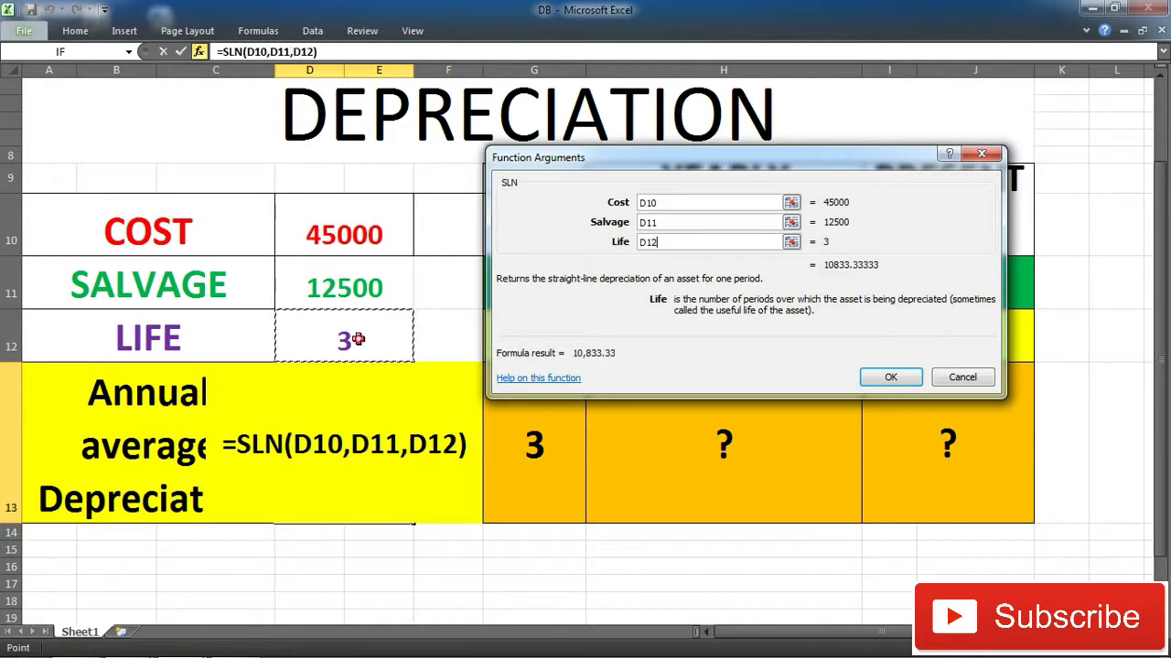
left_click(889, 376)
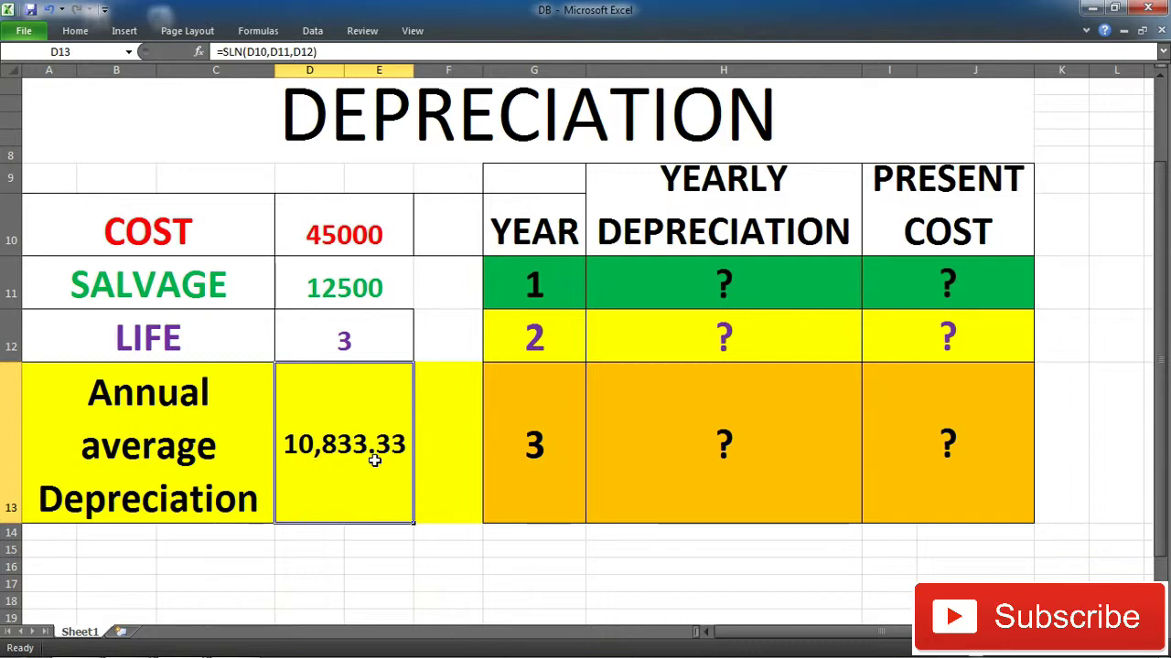
Step: Start a DB formula in H11 and move its argument form clear of the inputs
left_click(661, 293)
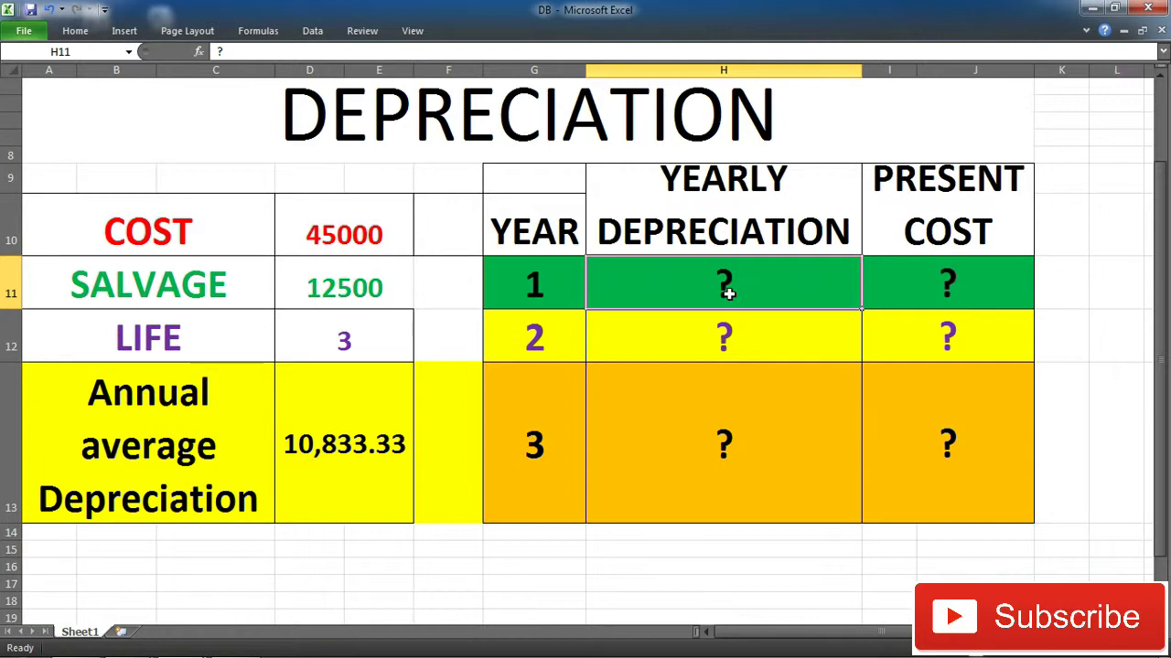
type("=")
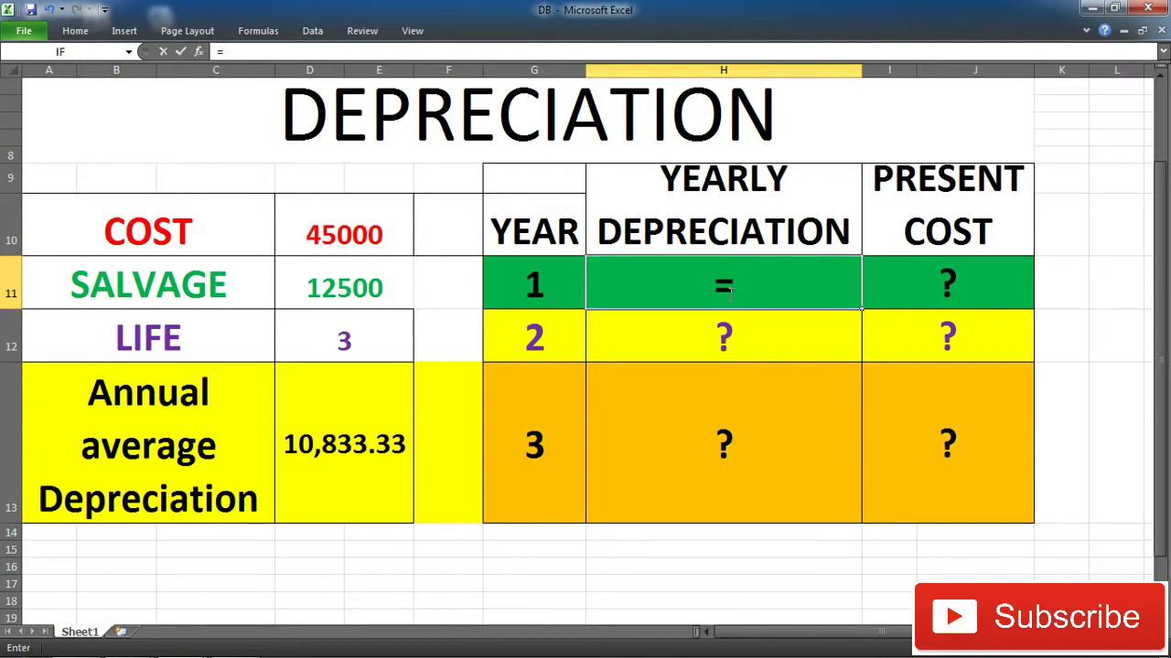
type("DB")
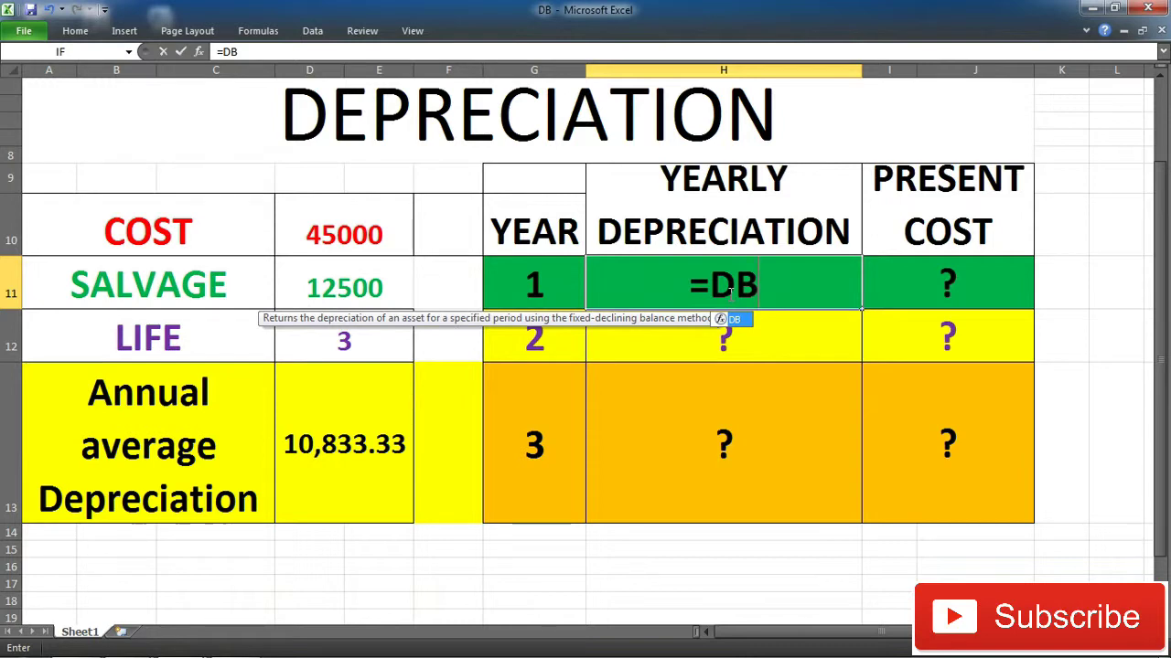
key("ctrl+a")
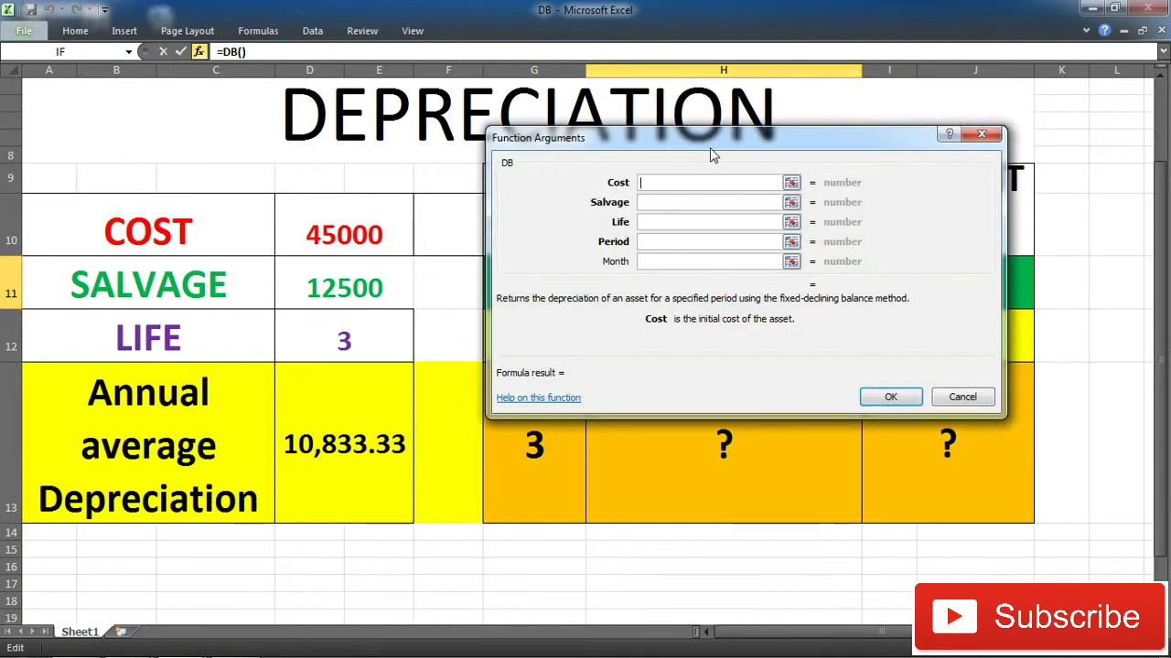
left_click_drag(714, 156, 851, 346)
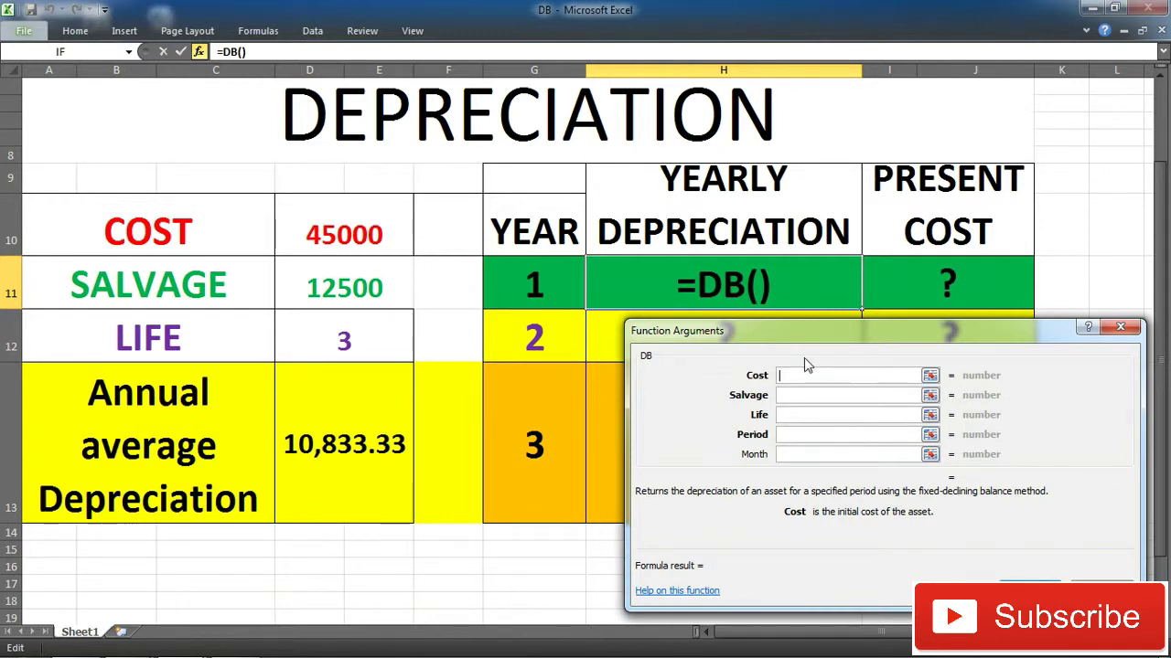
Step: Set Cost D10, Salvage D11, Life D12 and Period G11, giving 15,660.00
left_click(340, 235)
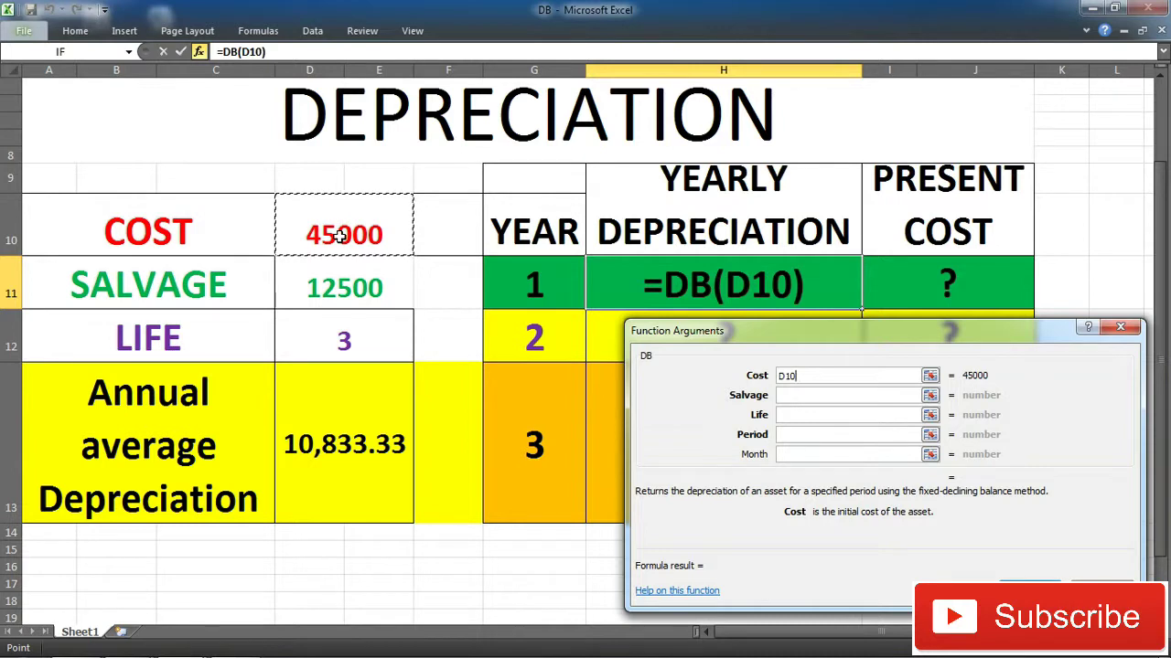
key("Tab")
left_click(344, 291)
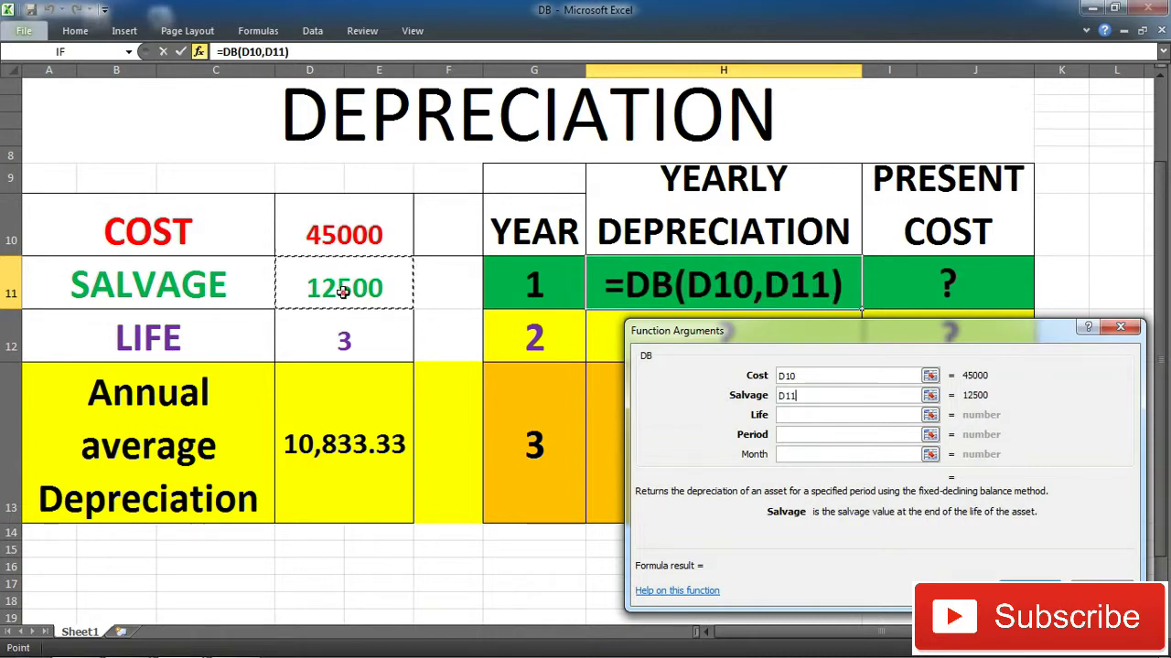
key("Tab")
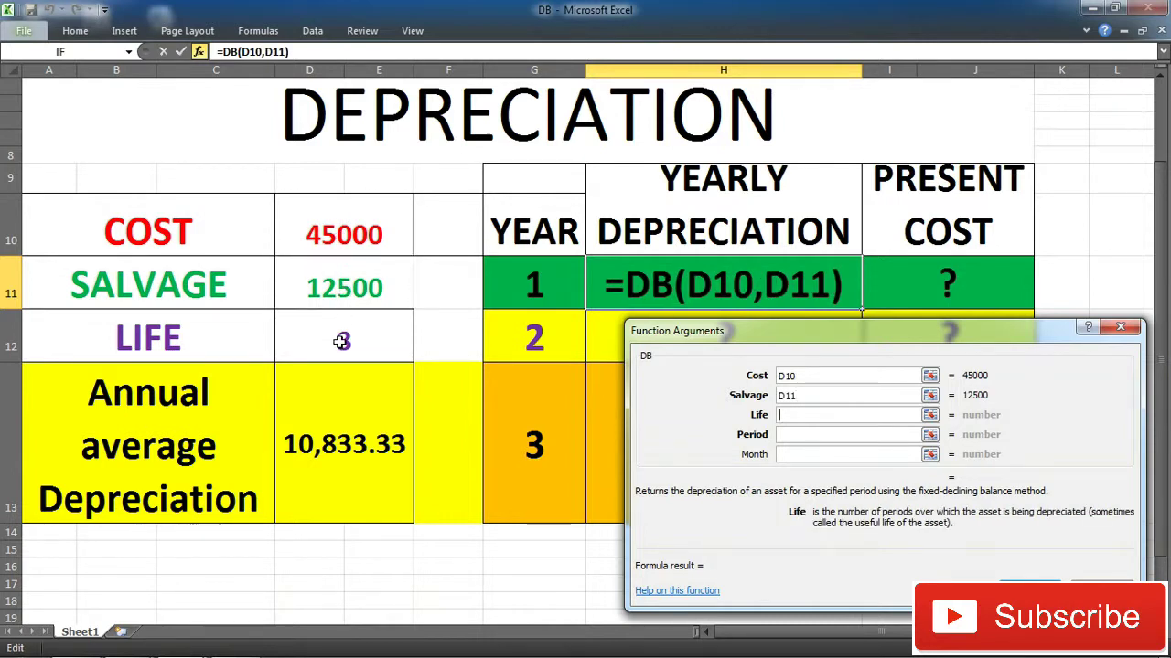
left_click(341, 341)
key("Tab")
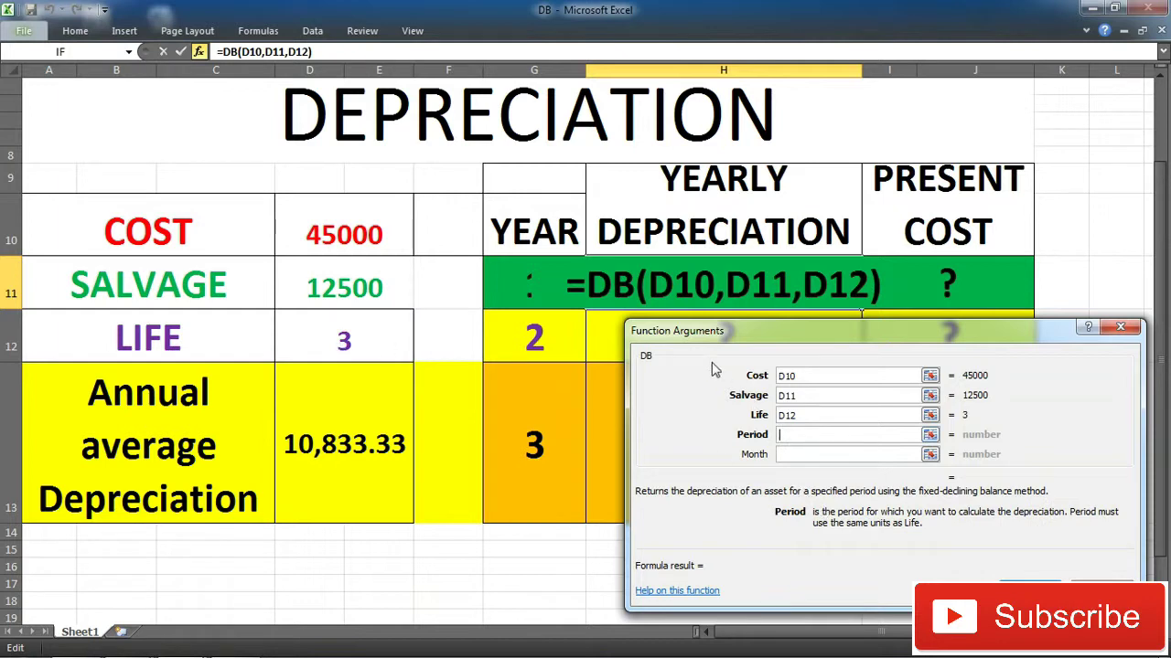
left_click(515, 280)
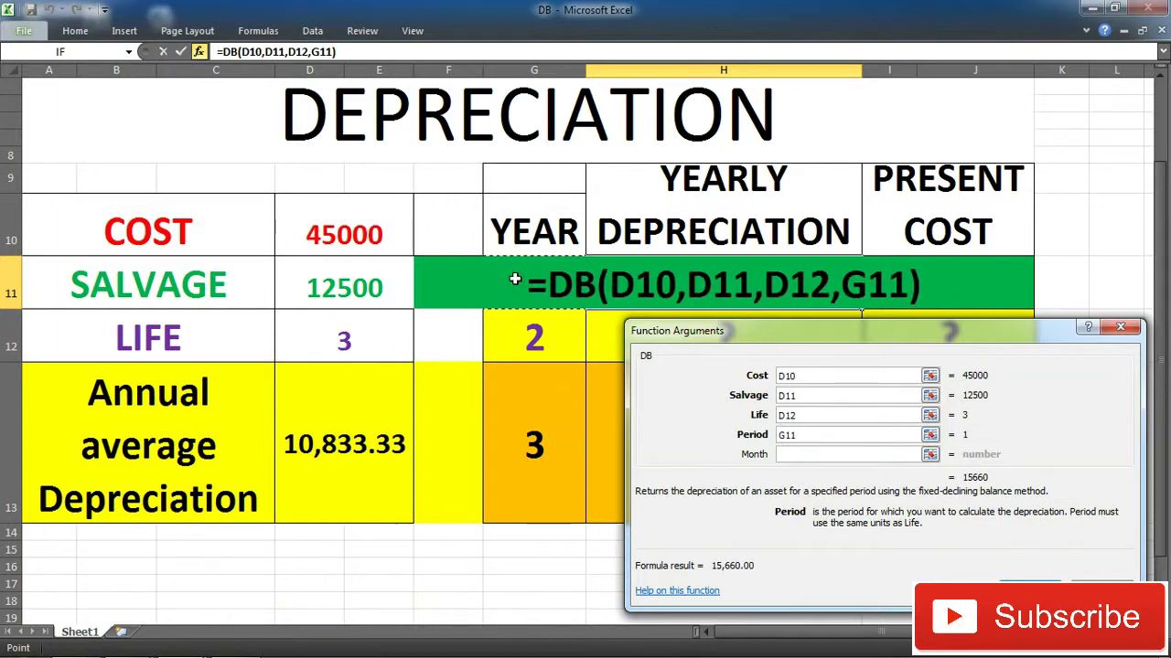
left_click(1020, 590)
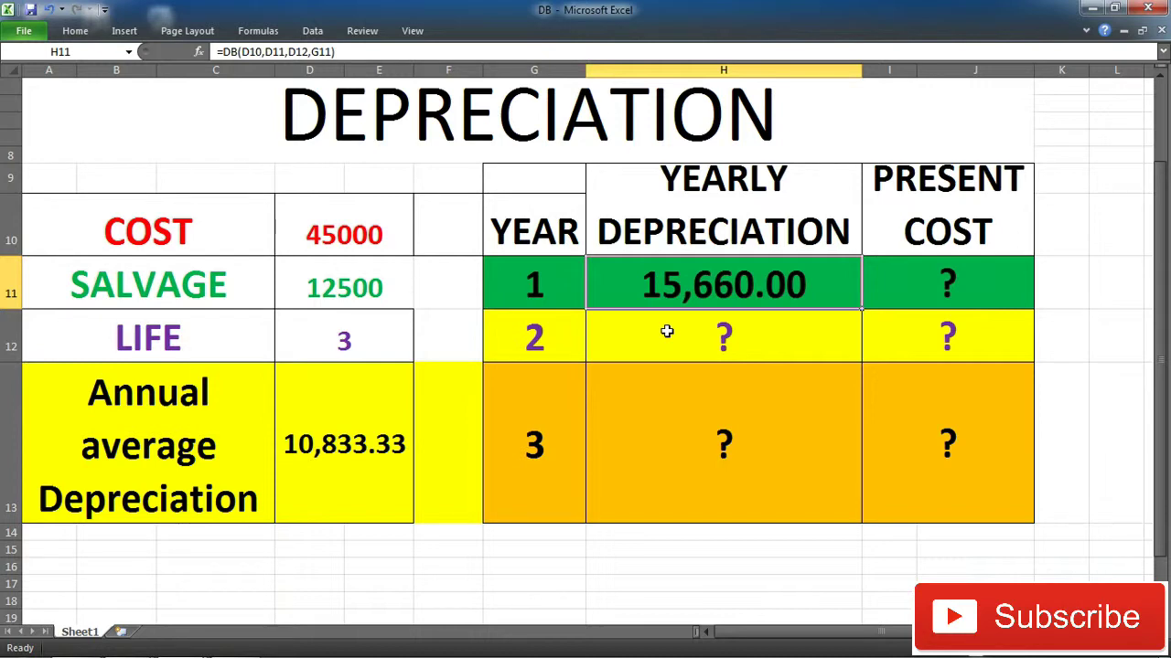
left_click(960, 279)
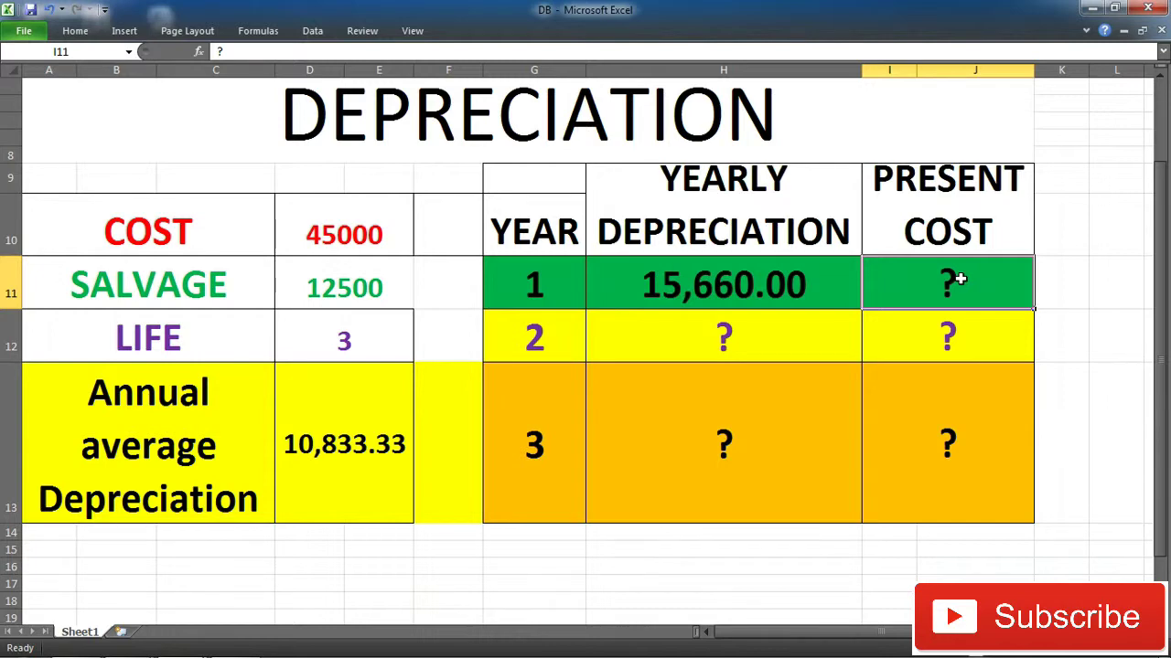
Step: Enter =D10-H11 in I11 and widen the column to show 29,340.00
type("=")
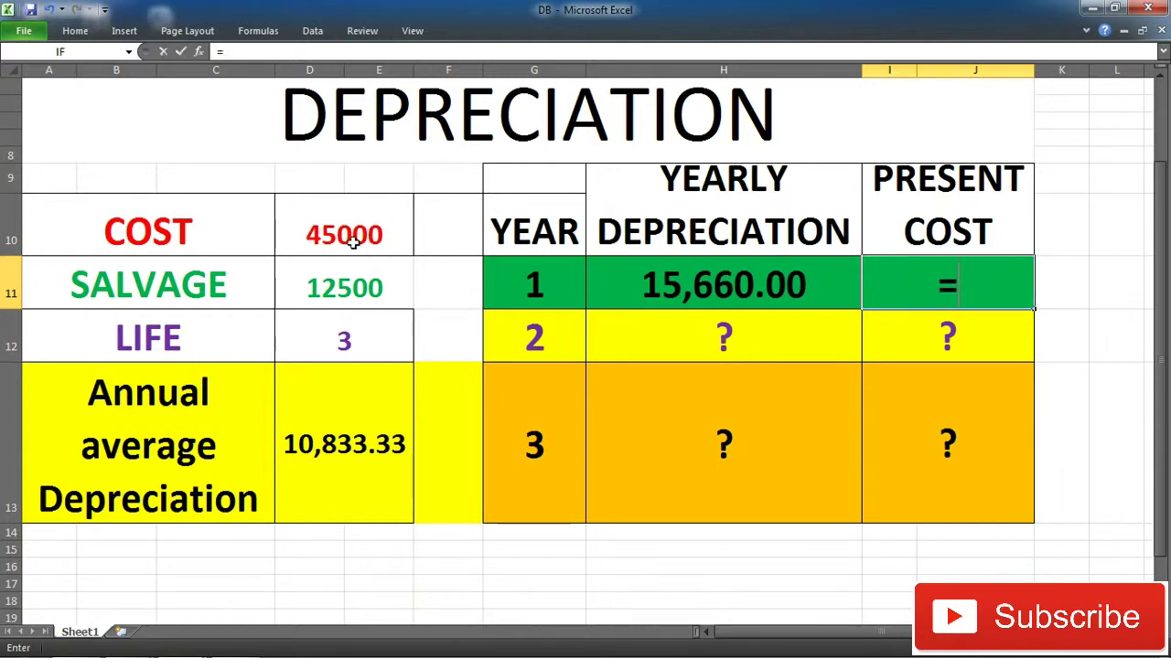
left_click(308, 234)
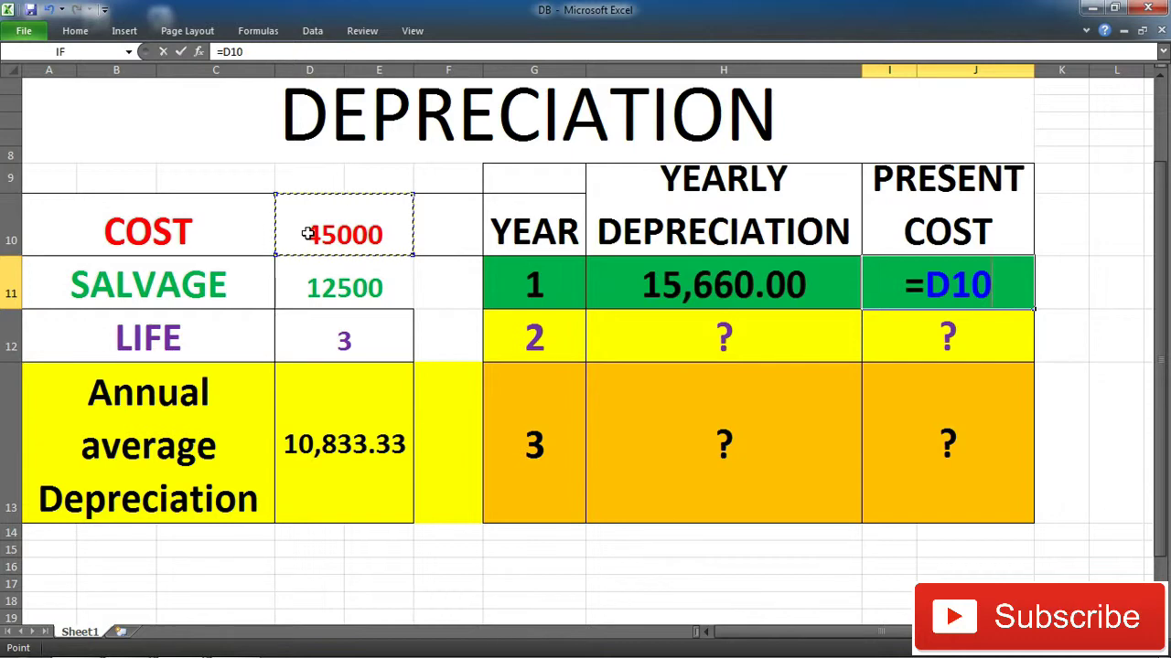
type("-")
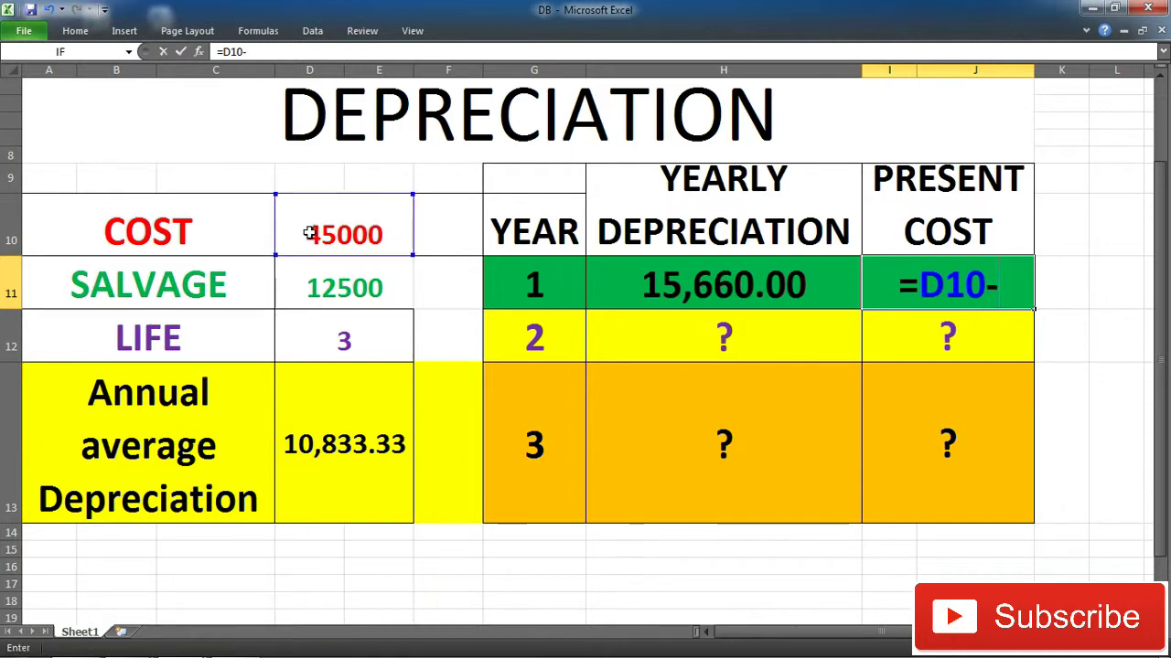
left_click(655, 289)
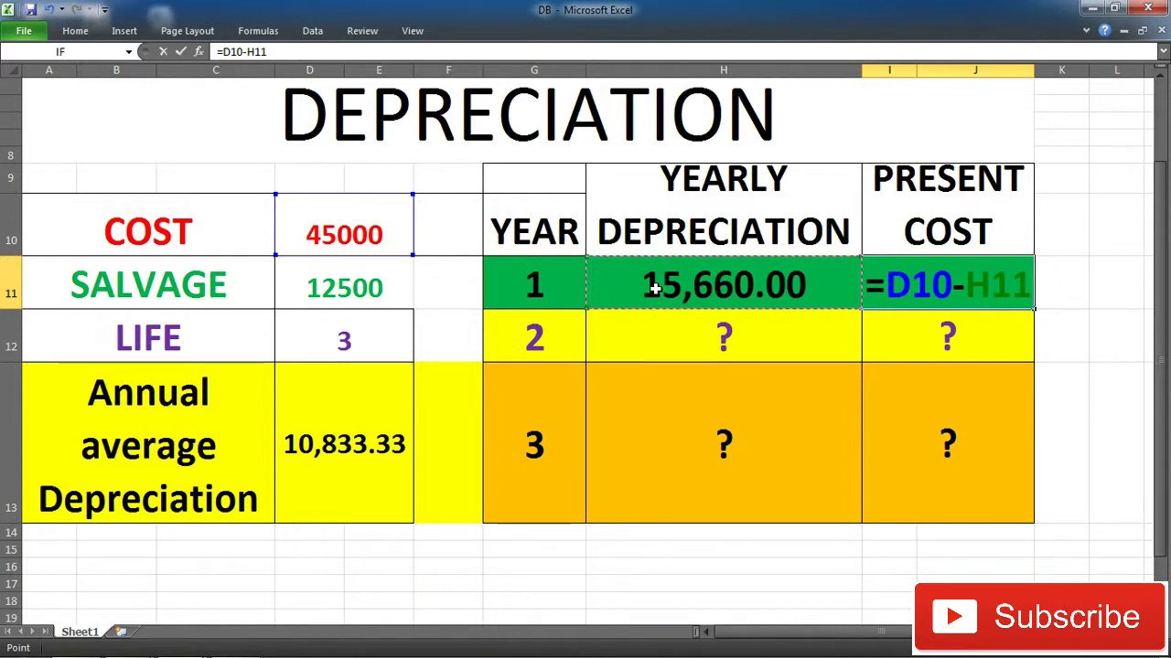
key("Return")
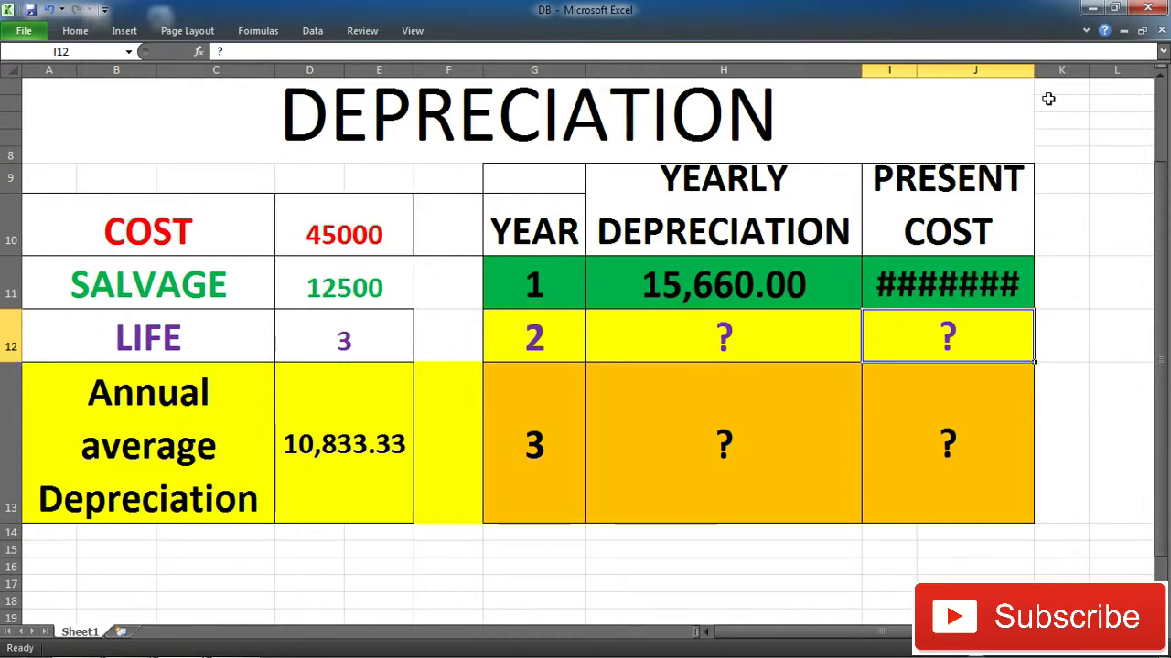
left_click_drag(1033, 77, 1076, 76)
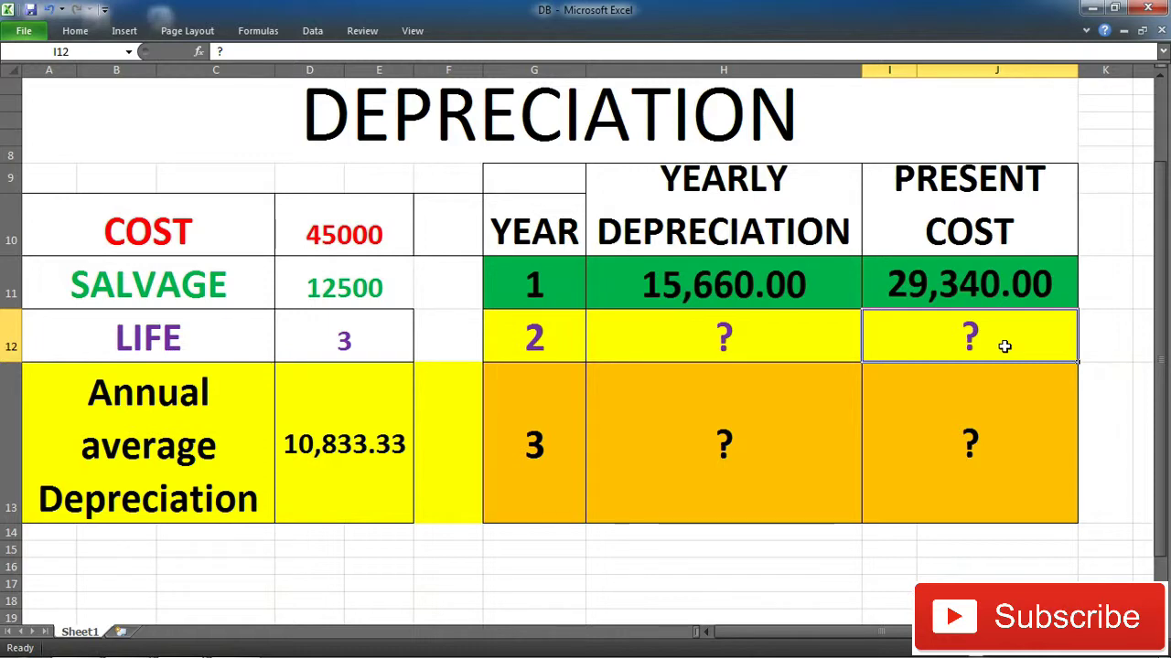
Step: Start a DB formula in H12 and move its argument window off the table
left_click(727, 346)
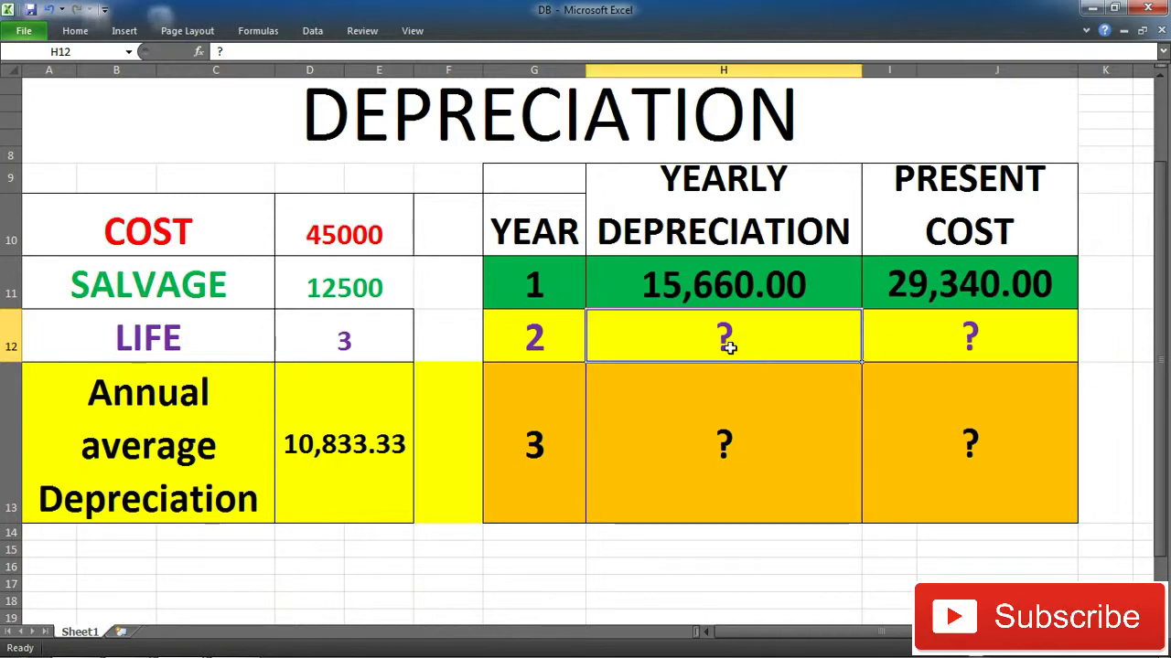
type("=")
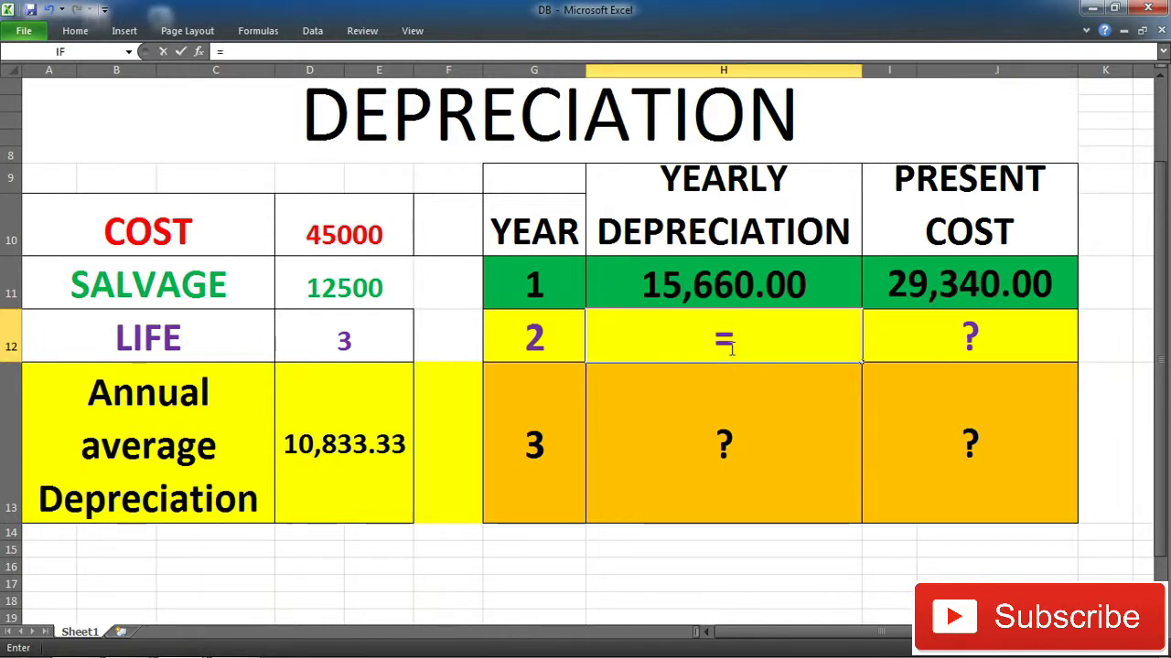
type("DB")
key("ctrl+a")
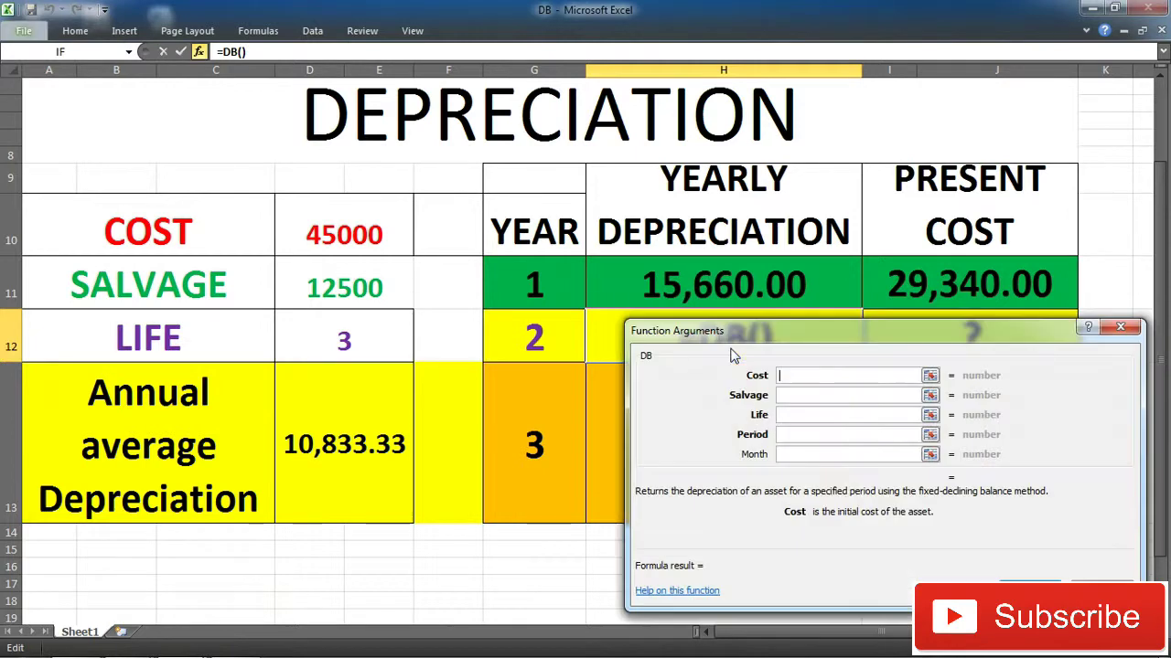
left_click_drag(737, 352, 742, 402)
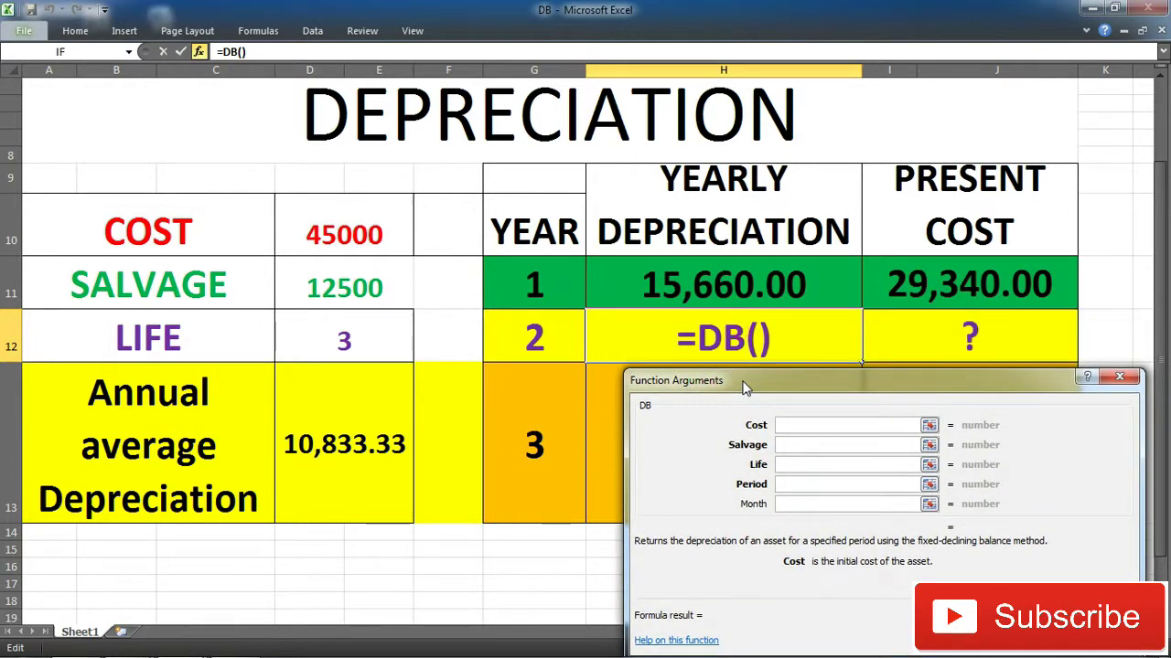
Step: Set Cost D10, Salvage D11, Life D12 and Period G12, giving 10,210.32
left_click(390, 242)
key("Tab")
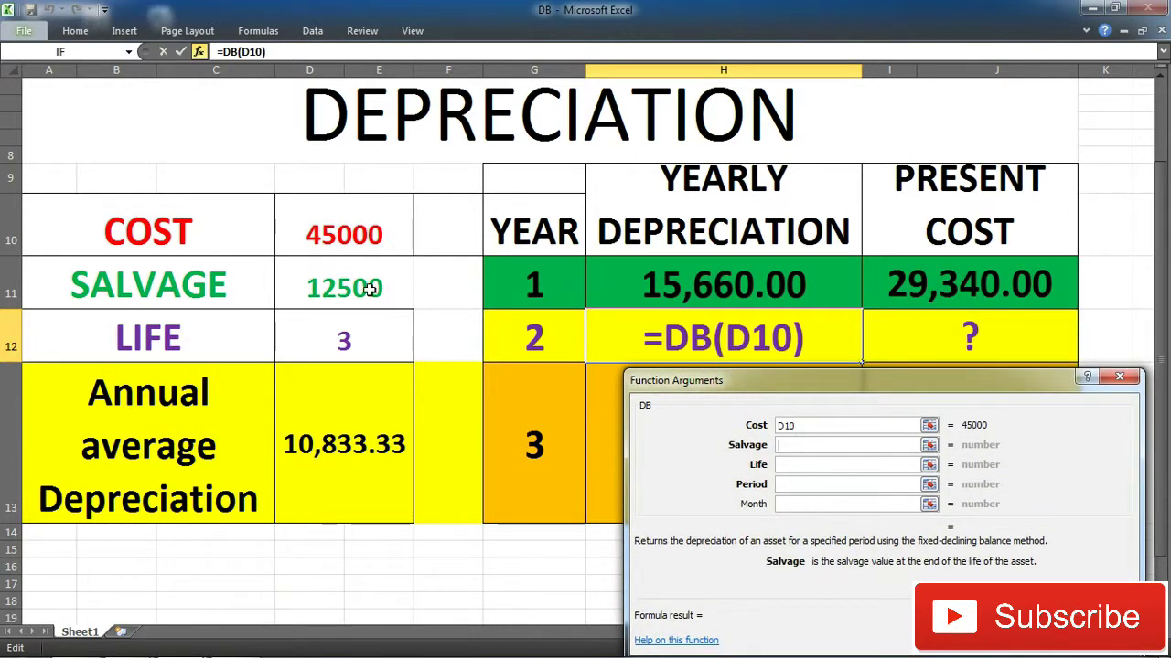
left_click(368, 289)
key("Tab")
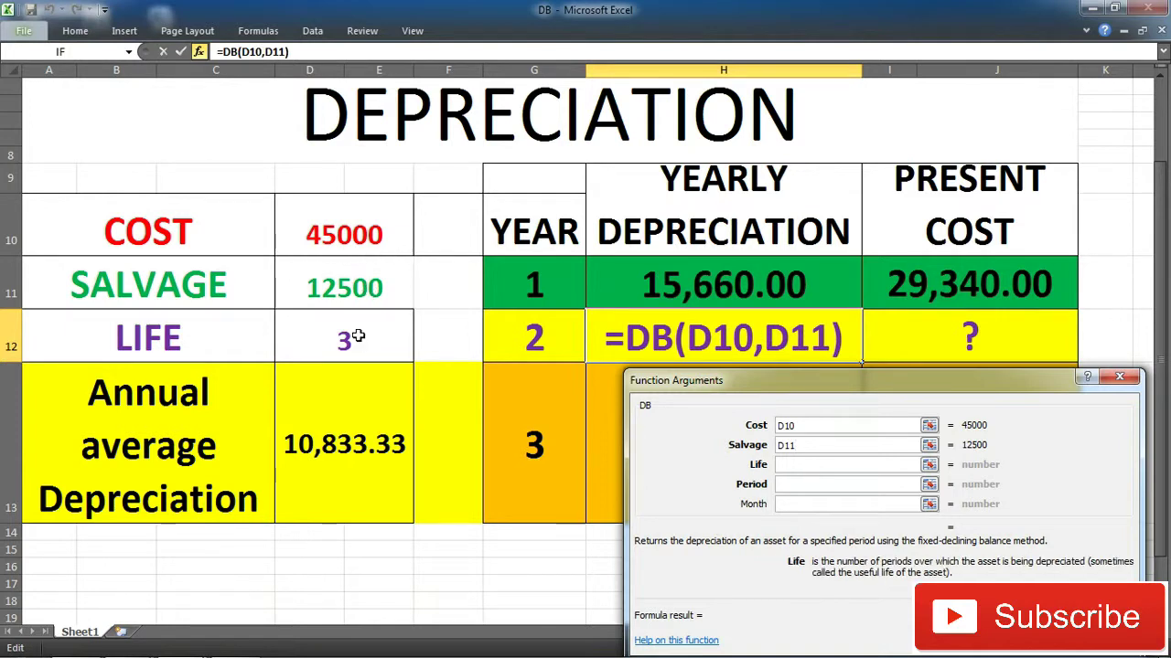
left_click(356, 338)
key("Tab")
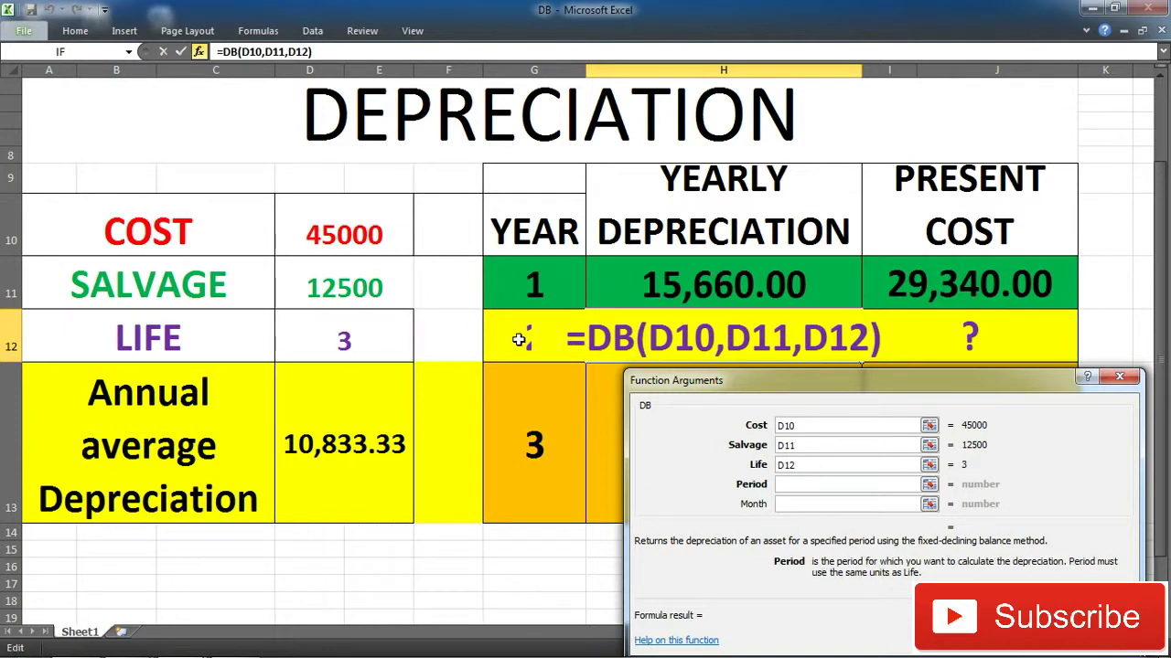
left_click(518, 339)
key("Return")
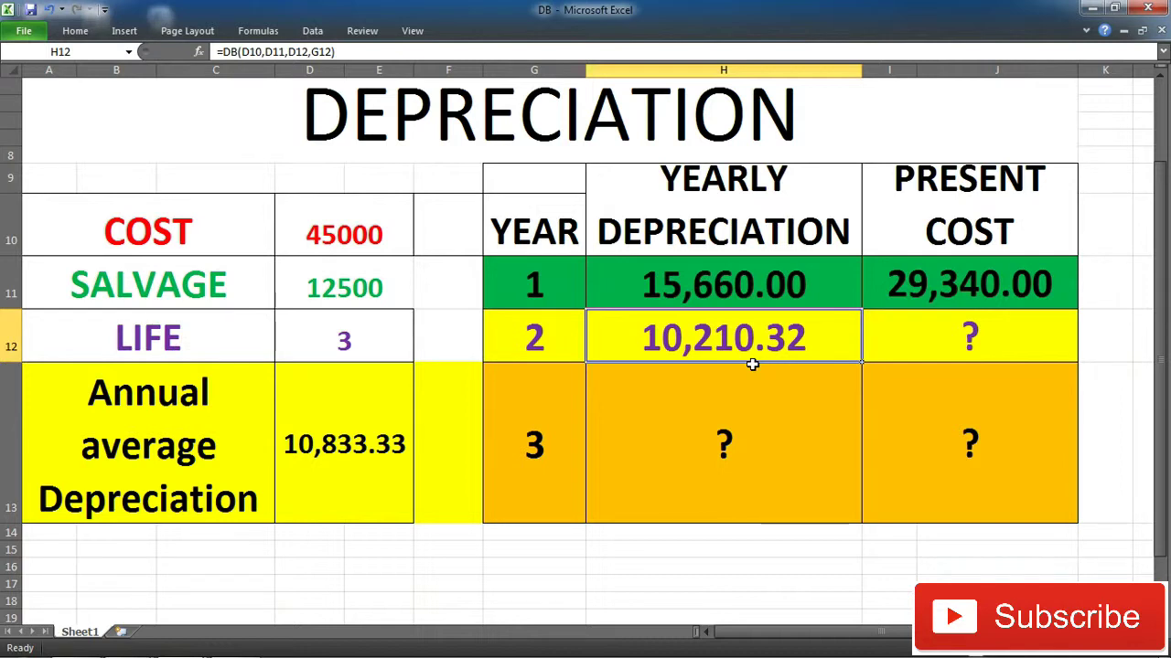
left_click(938, 346)
type("=")
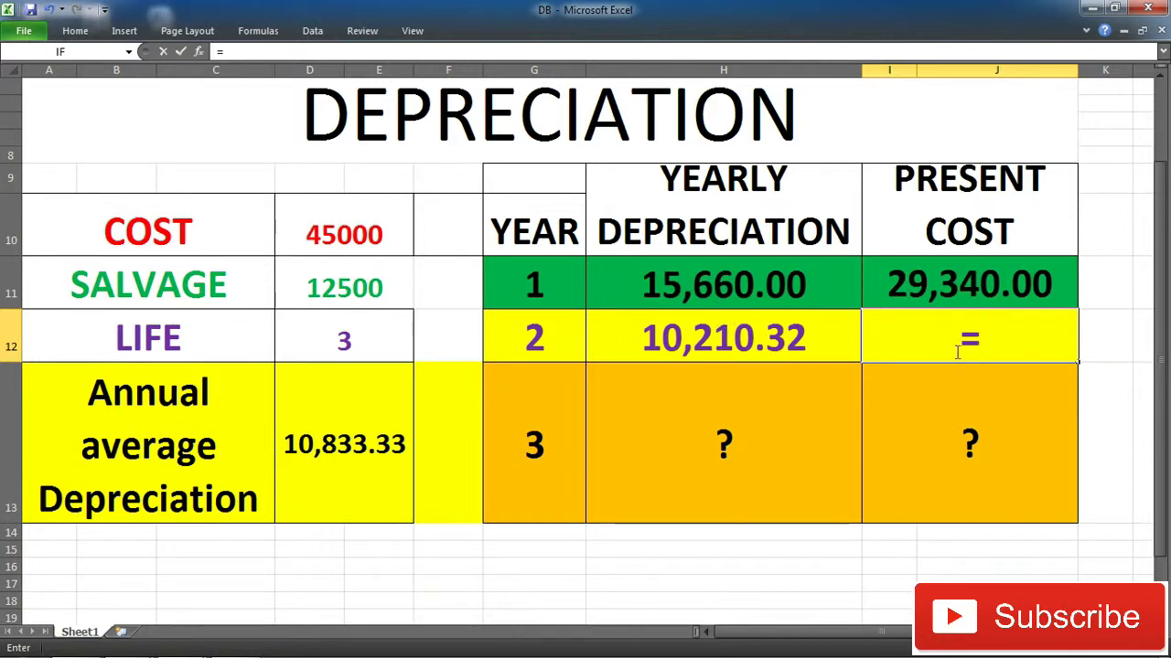
Step: Complete I12 as =I11-H12, showing 19,129.68
left_click(952, 295)
type("-")
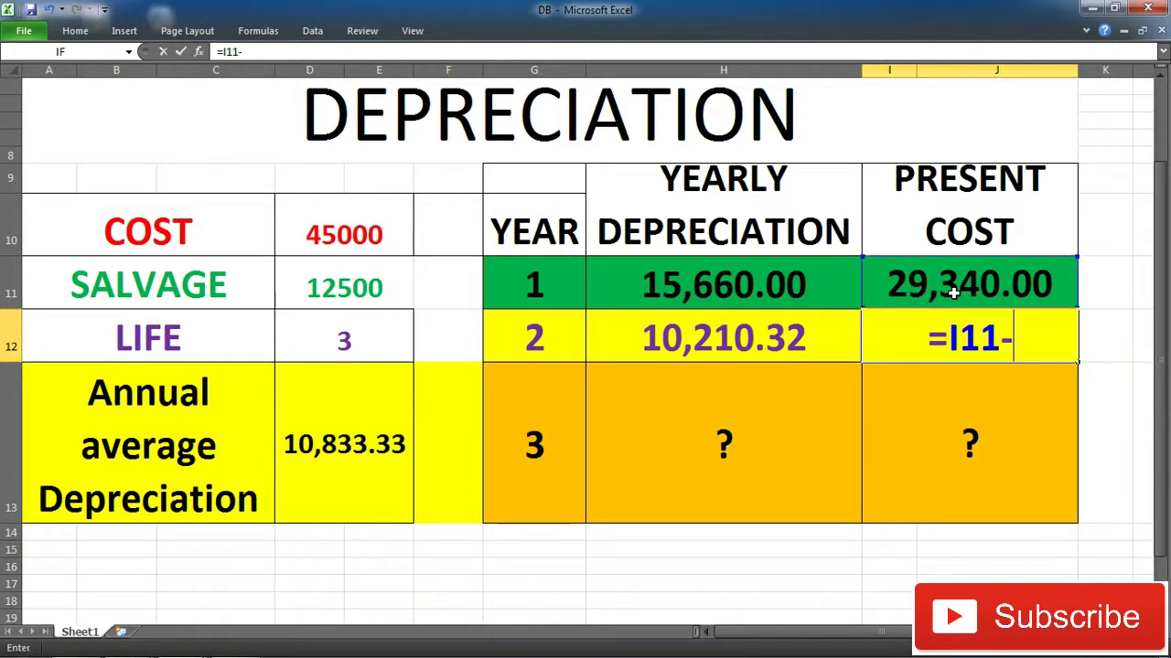
left_click(719, 354)
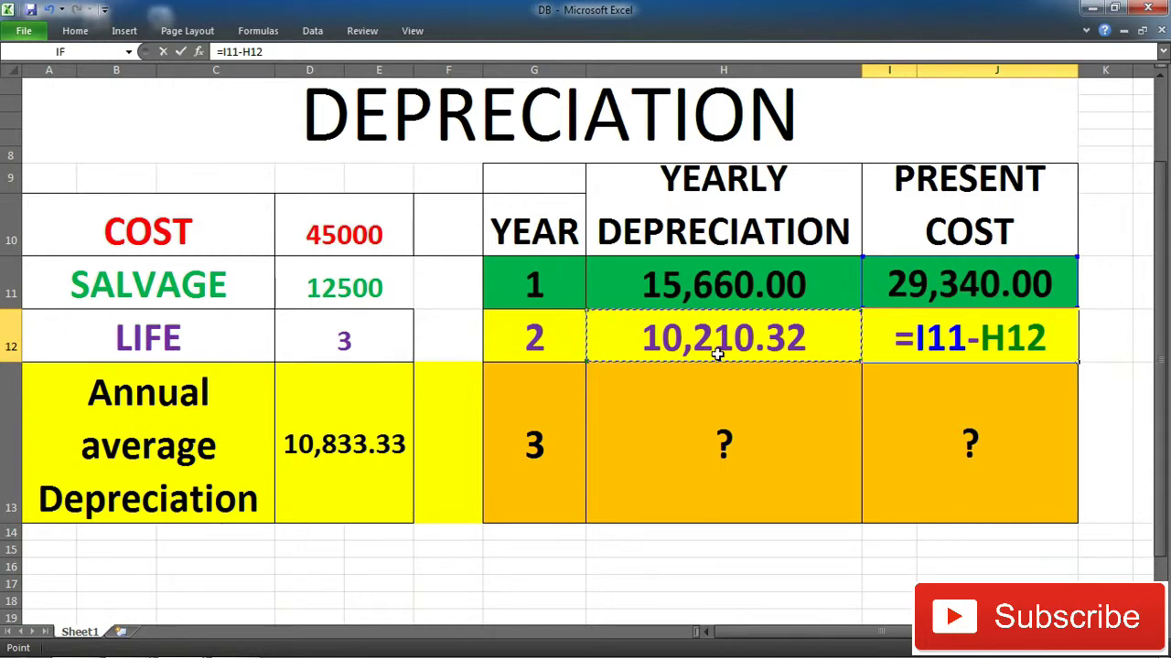
key("Return")
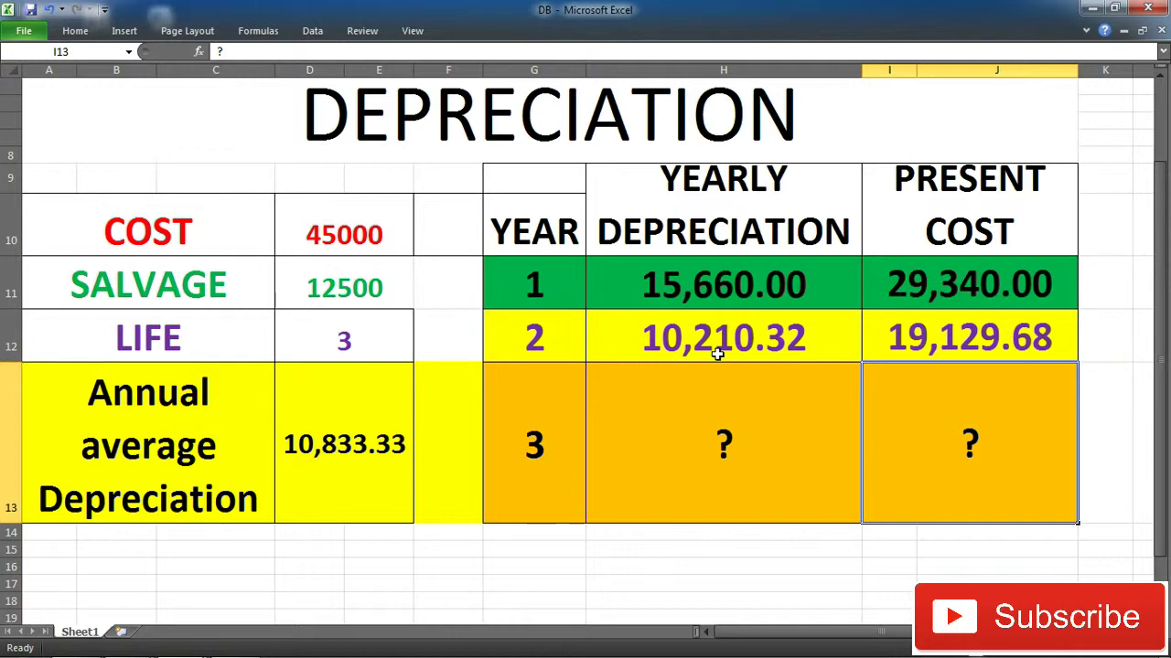
Step: Enter =DB(D10,D11,D12,G13) in H13 through the argument form, giving 6,657.13
left_click(711, 440)
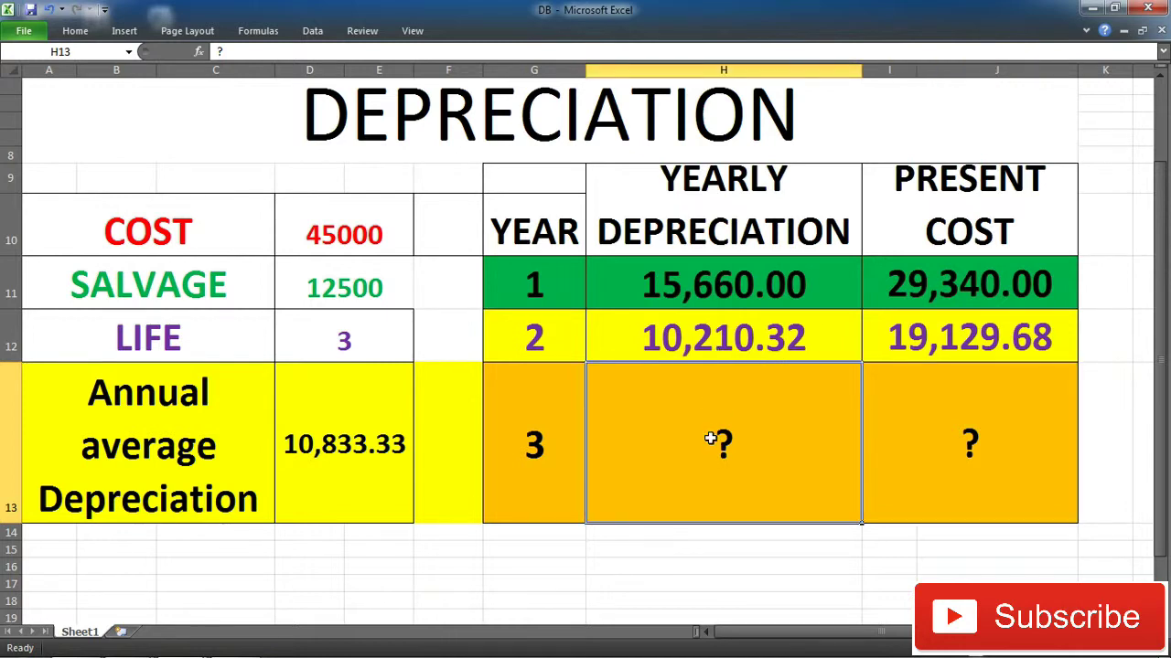
type("=")
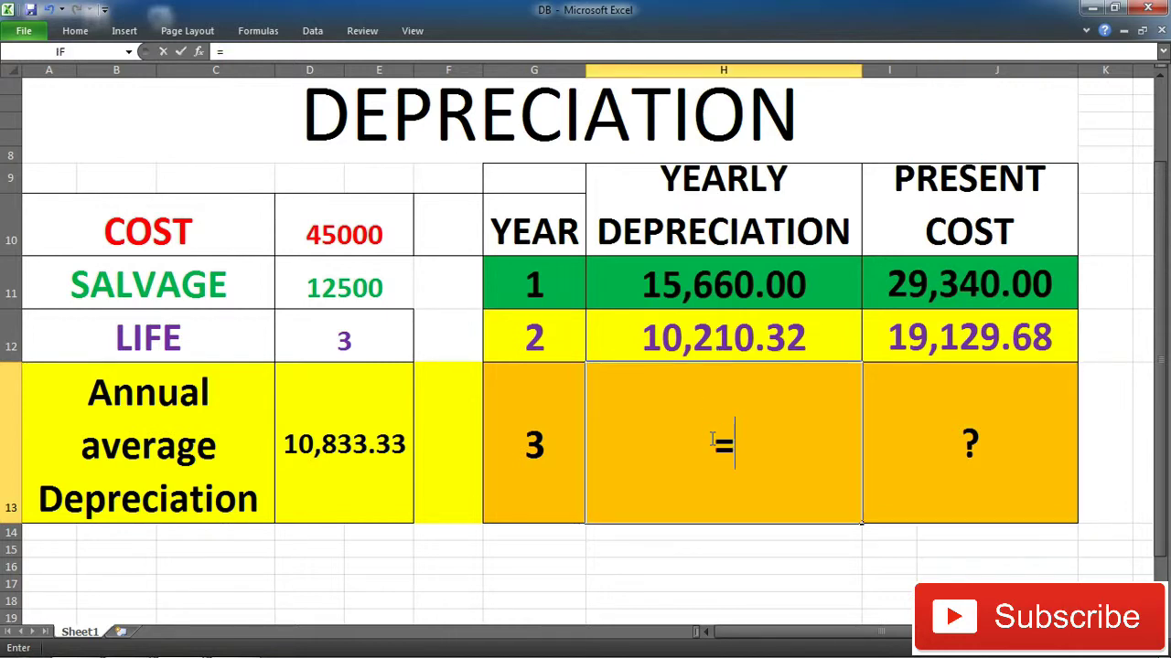
type("DB")
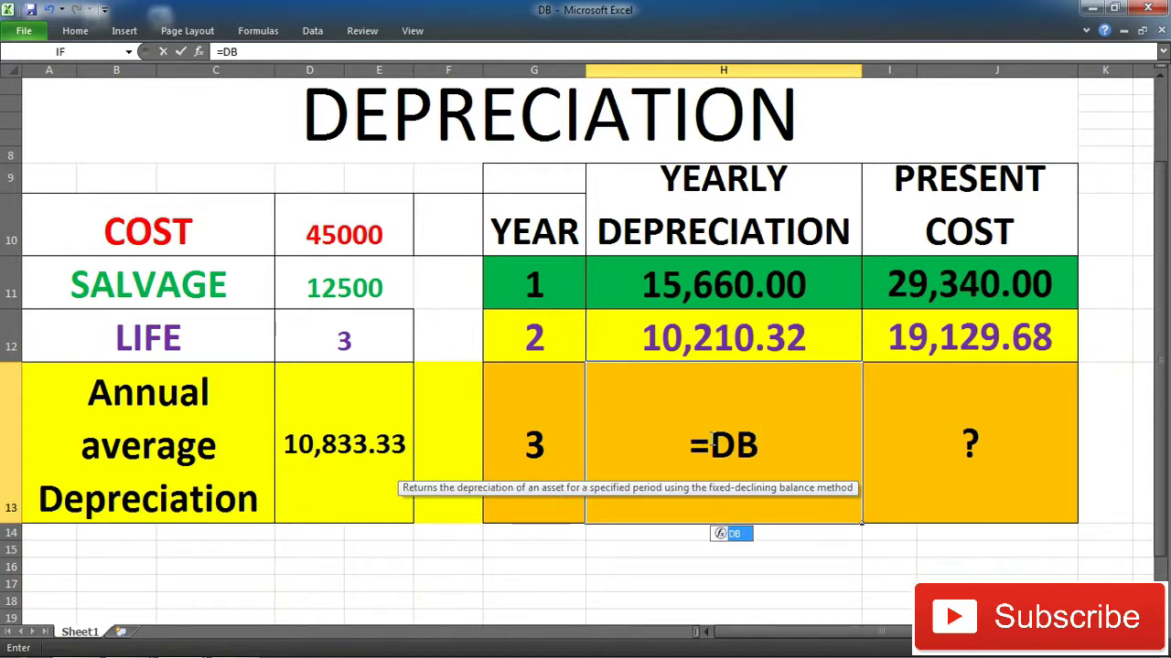
key("ctrl+a")
mouse_move(750, 389)
left_mouse_down()
mouse_move(638, 79)
mouse_move(760, 5)
left_mouse_up()
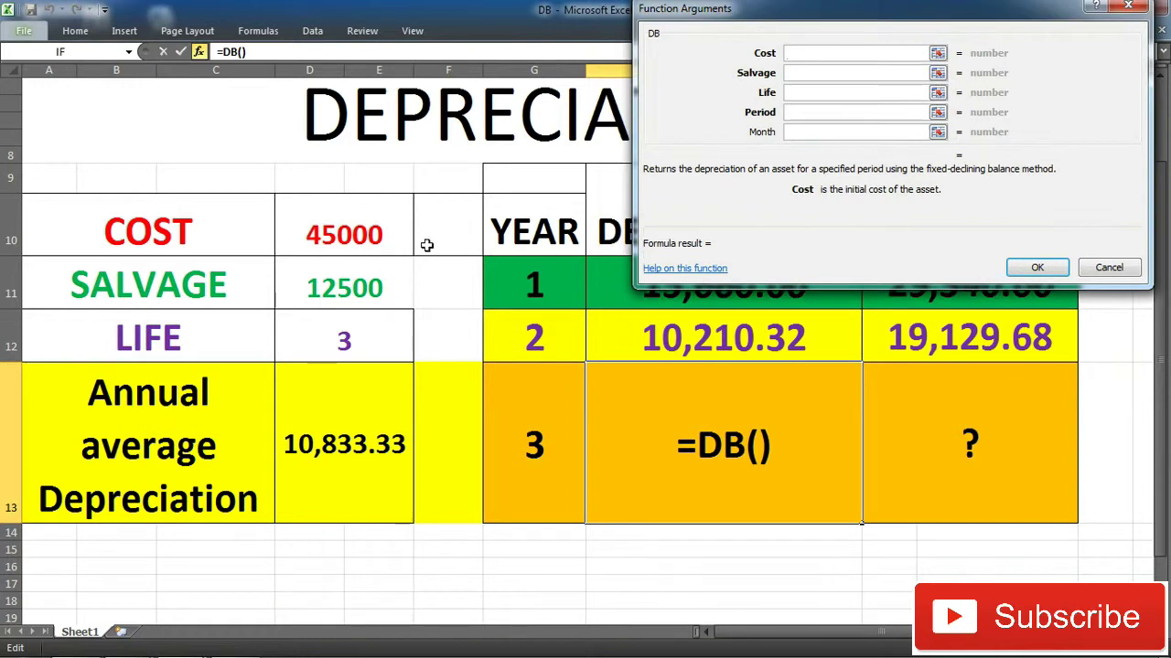
left_click(318, 239)
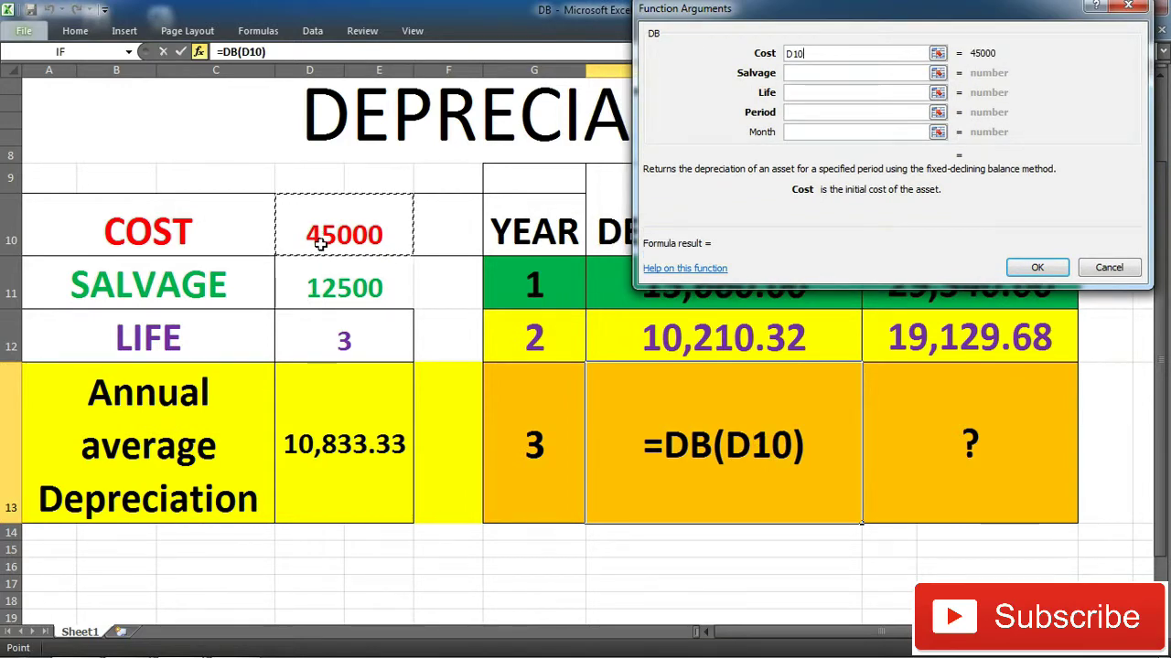
key("Tab")
left_click(318, 286)
key("Tab")
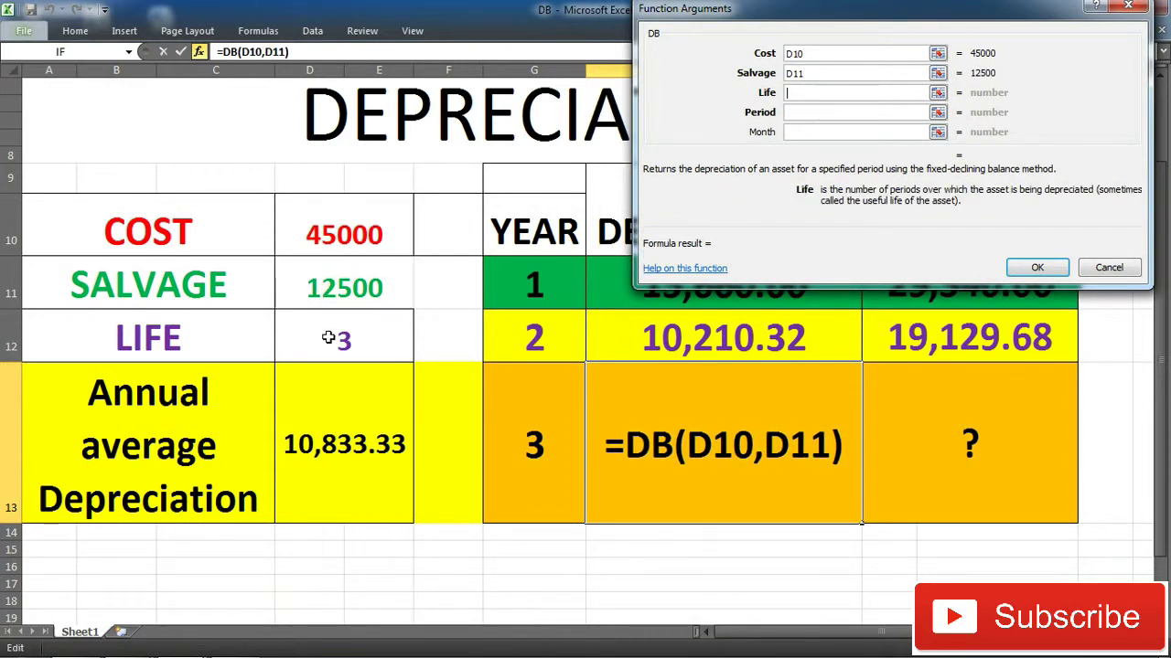
left_click(328, 337)
key("Tab")
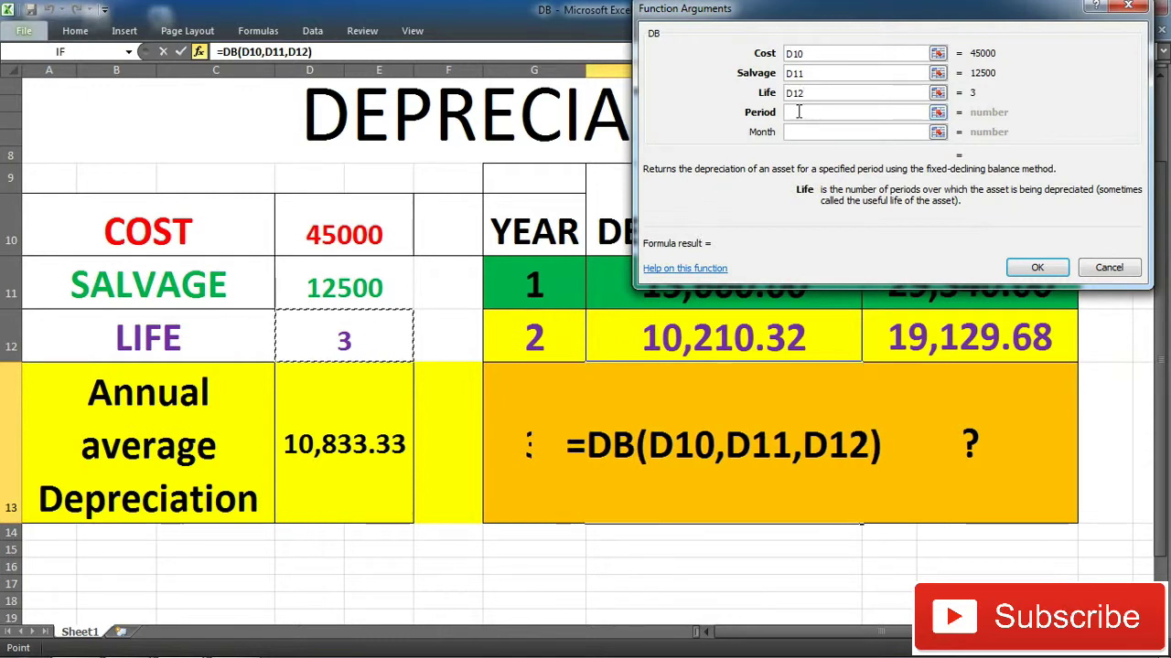
left_click(528, 424)
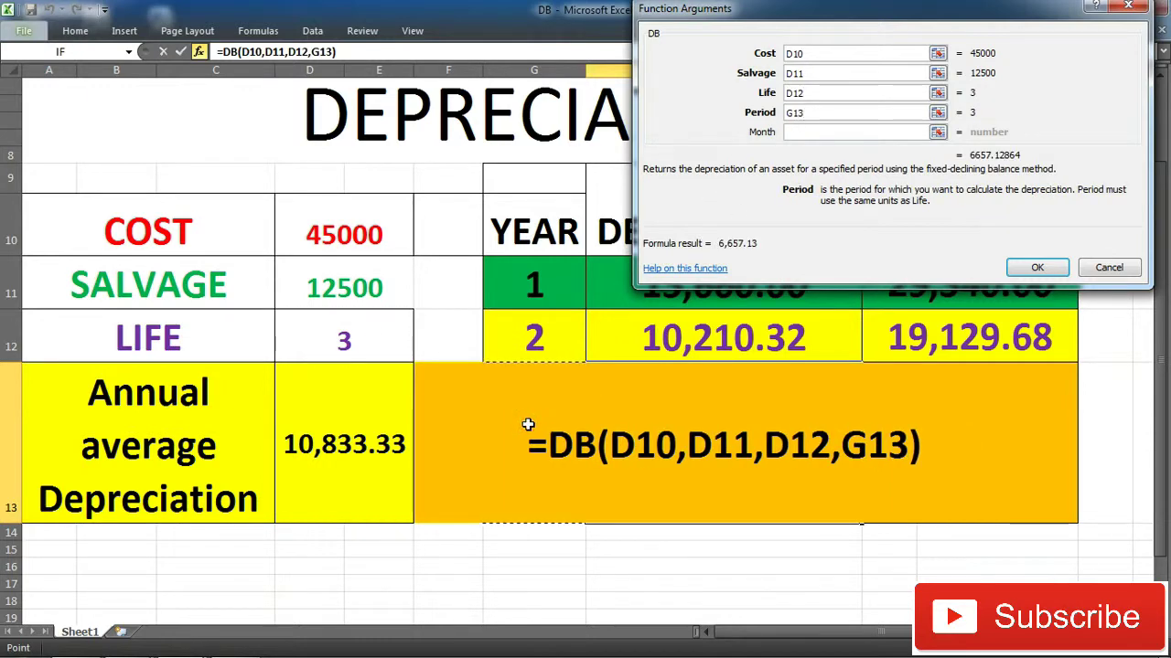
left_click(1022, 269)
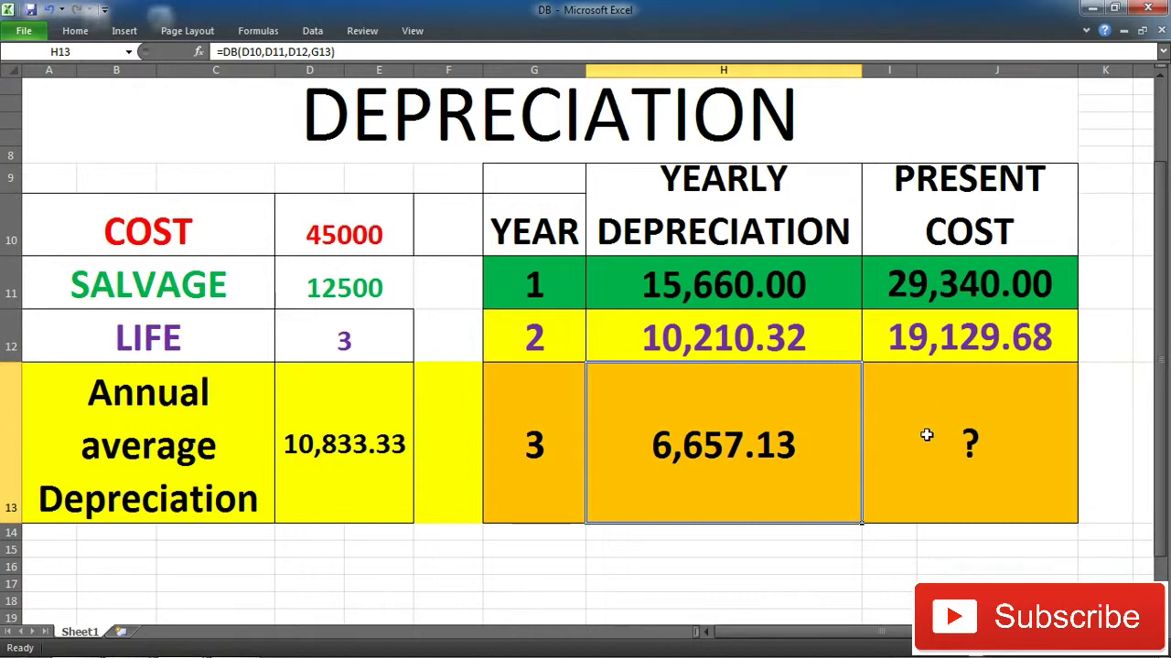
Step: Enter =I12-H13 in I13 so year 3's present cost shows 12,472.55
left_click(931, 434)
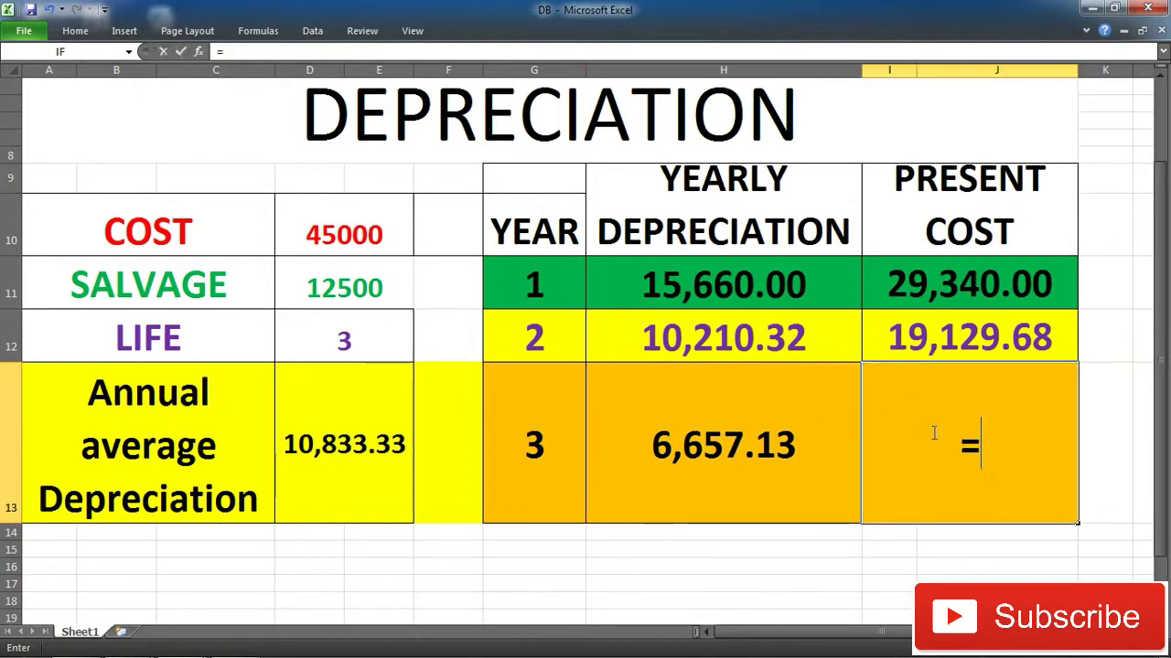
type("=")
left_click(937, 350)
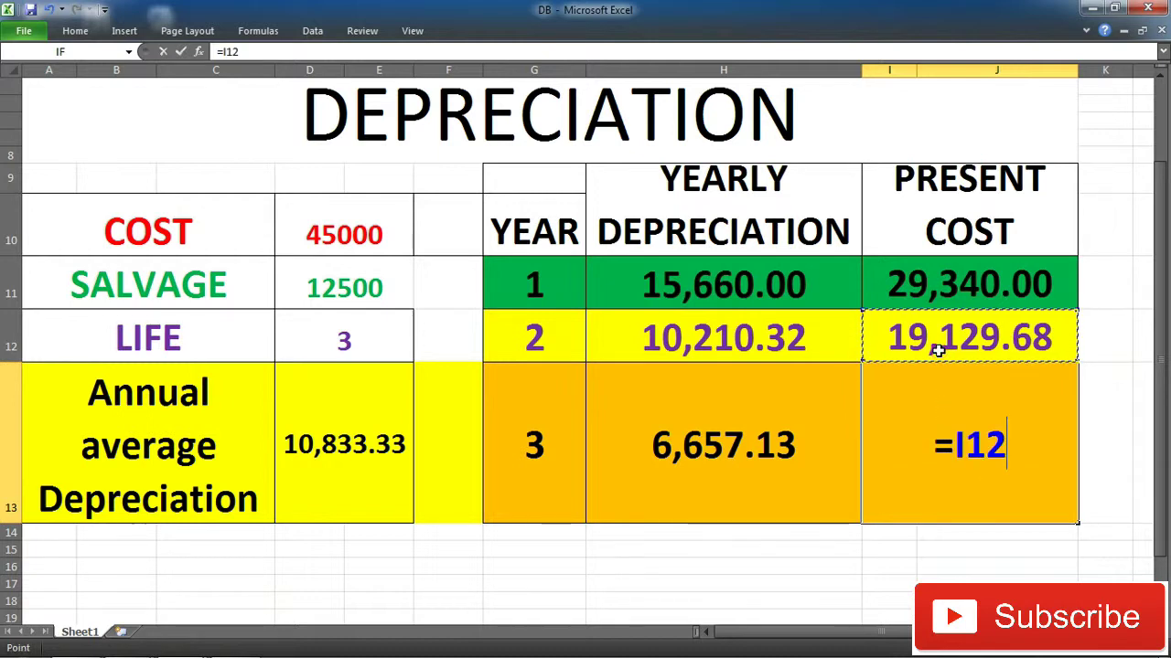
type("-")
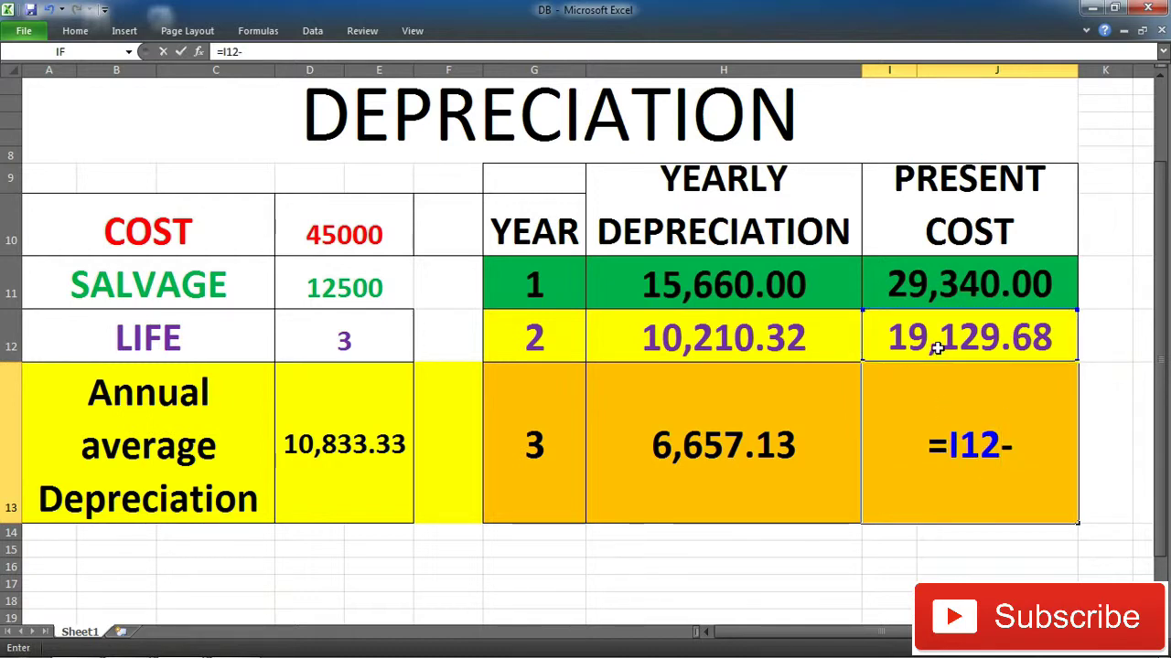
left_click(739, 441)
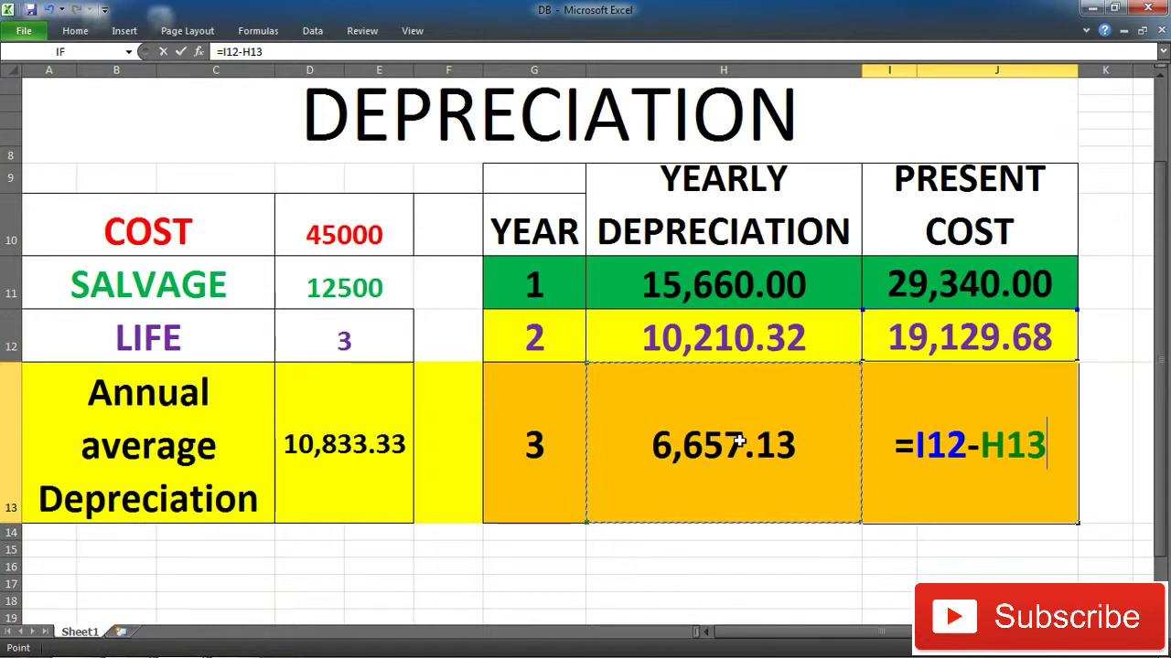
key("Return")
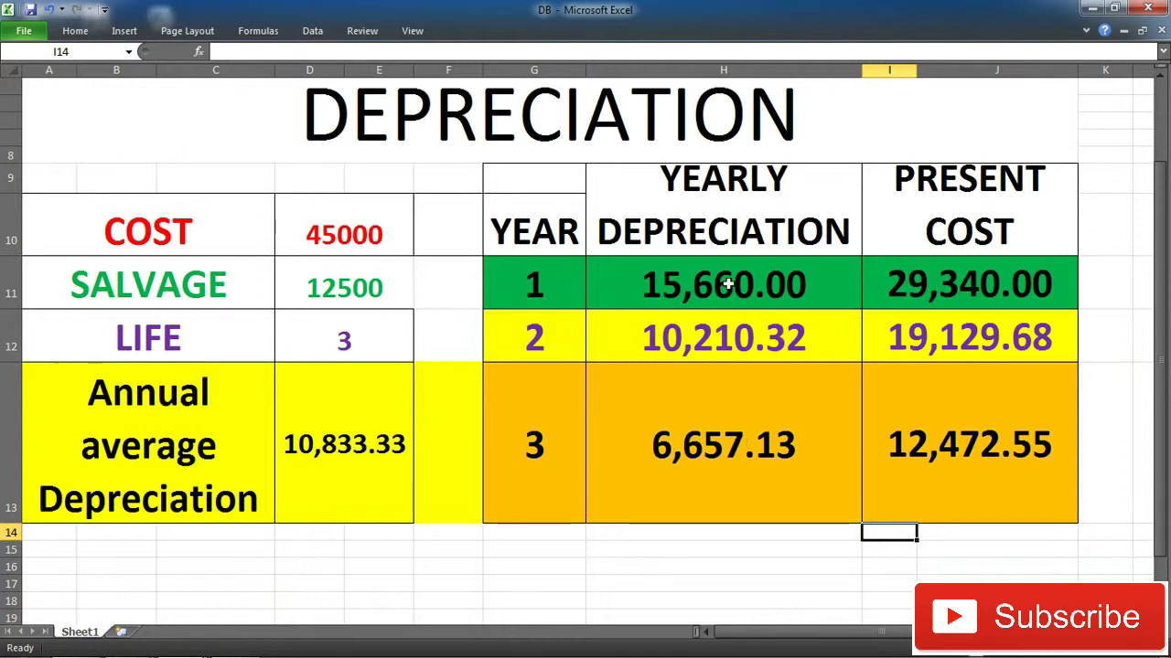
Step: Change the salvage value in D11 to 13000, updating year 3's present cost to 12,996.22
left_click(304, 293)
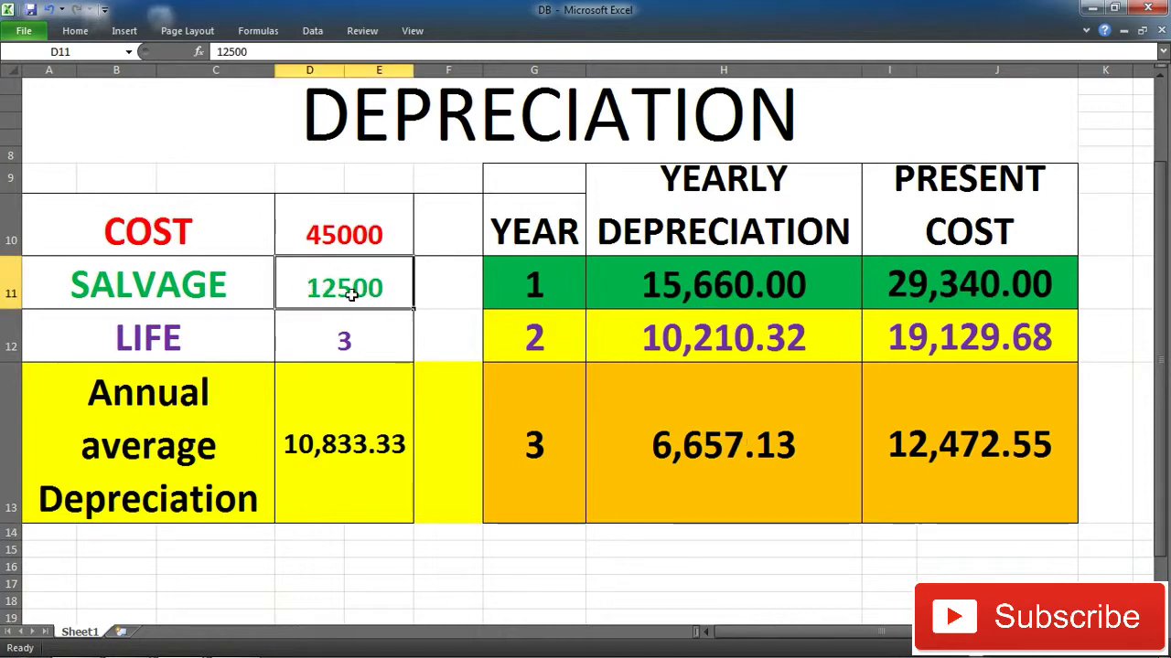
type("13")
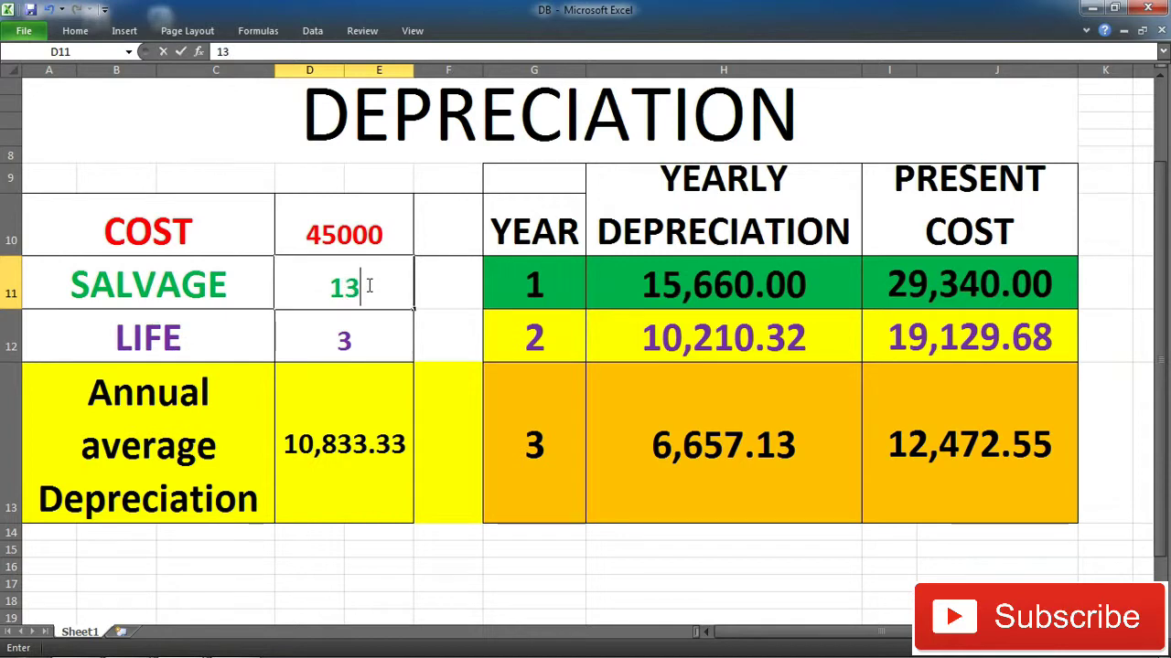
type("000")
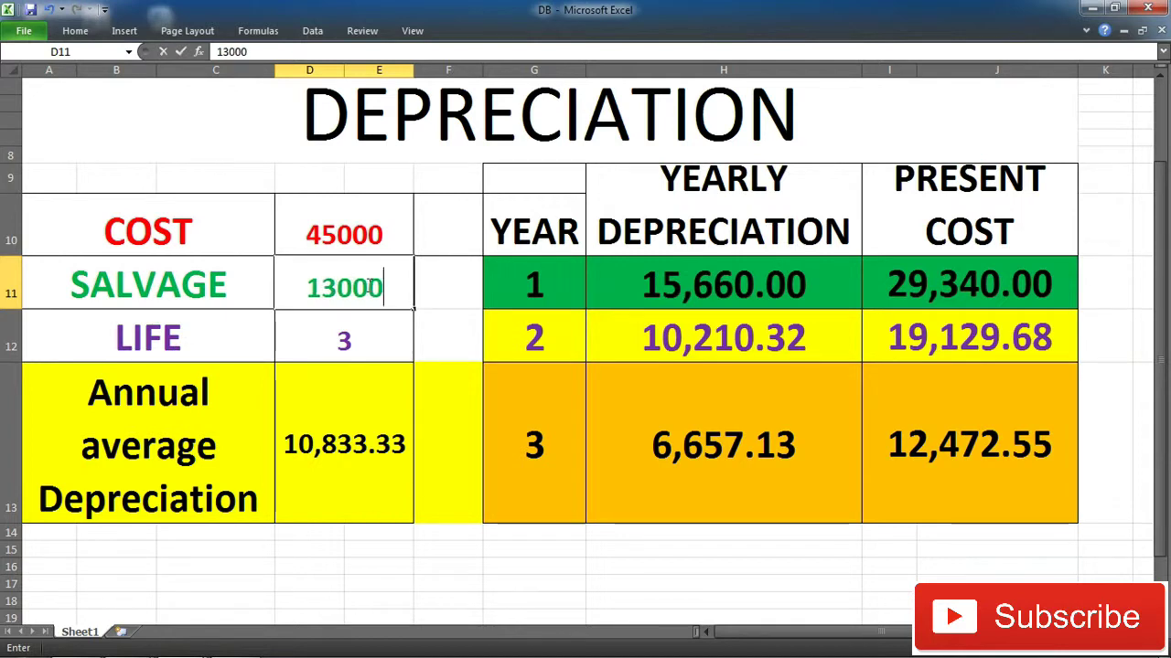
key("Return")
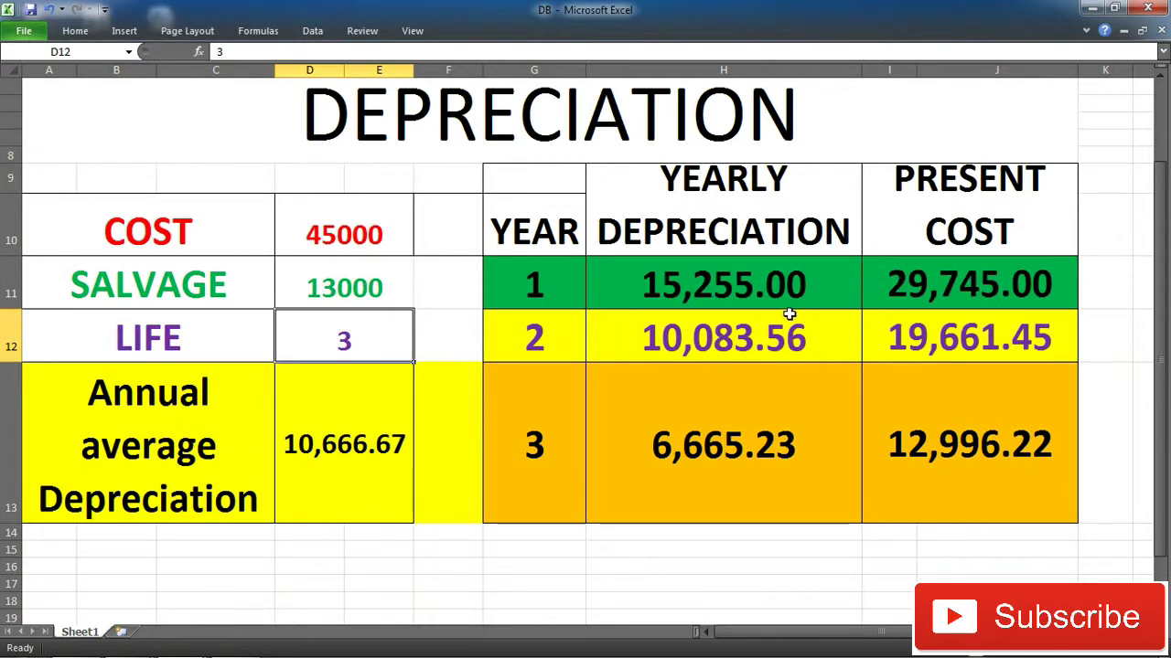